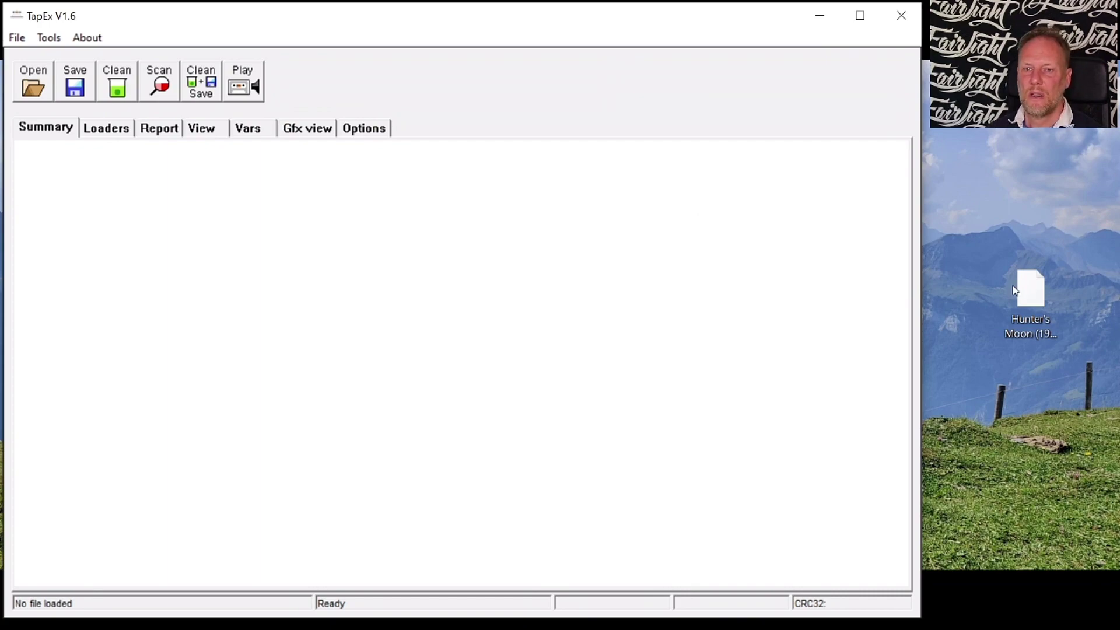
# - Load the desktop file Hunter's Moon (1987)(Thalamus).tap for scanning and show the list of loaders
pyautogui.moveTo(1030, 293); pyautogui.dragTo(206, 269)
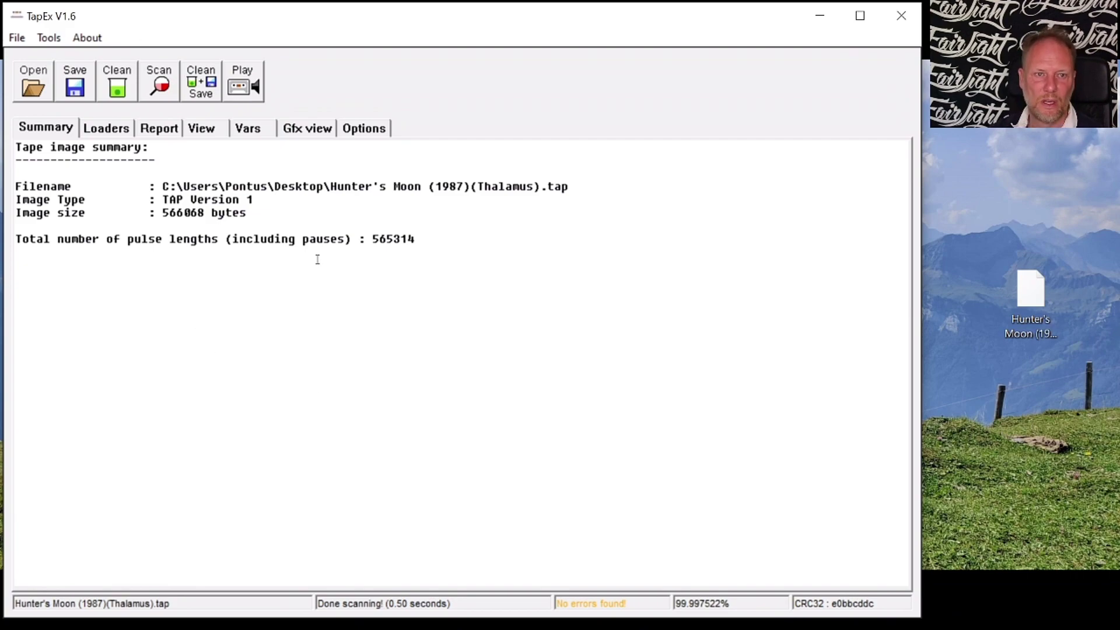
pyautogui.click(115, 129)
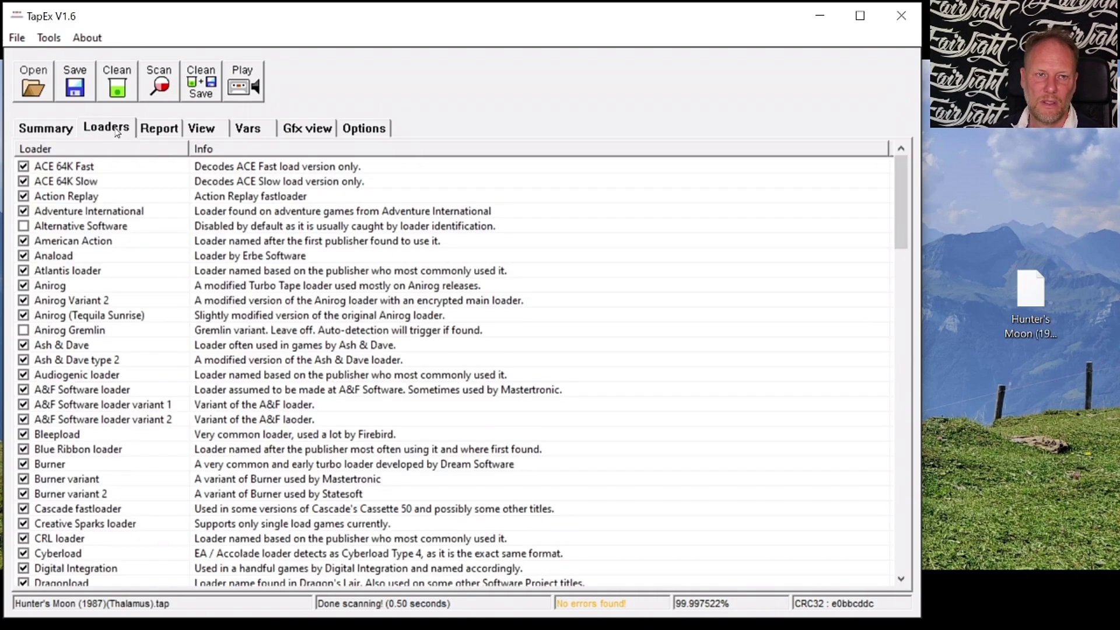
# - Examine the scan report of the tape image, from the pulse summary through the Cyberload blocks to the end
pyautogui.click(158, 133)
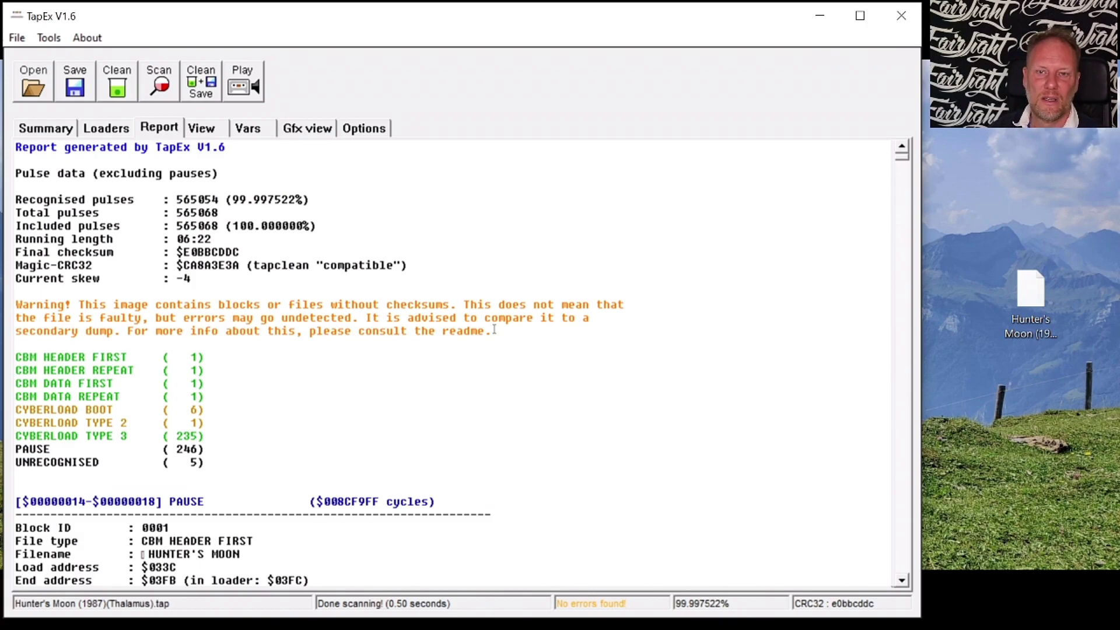
pyautogui.scroll(-20, 423, 433)
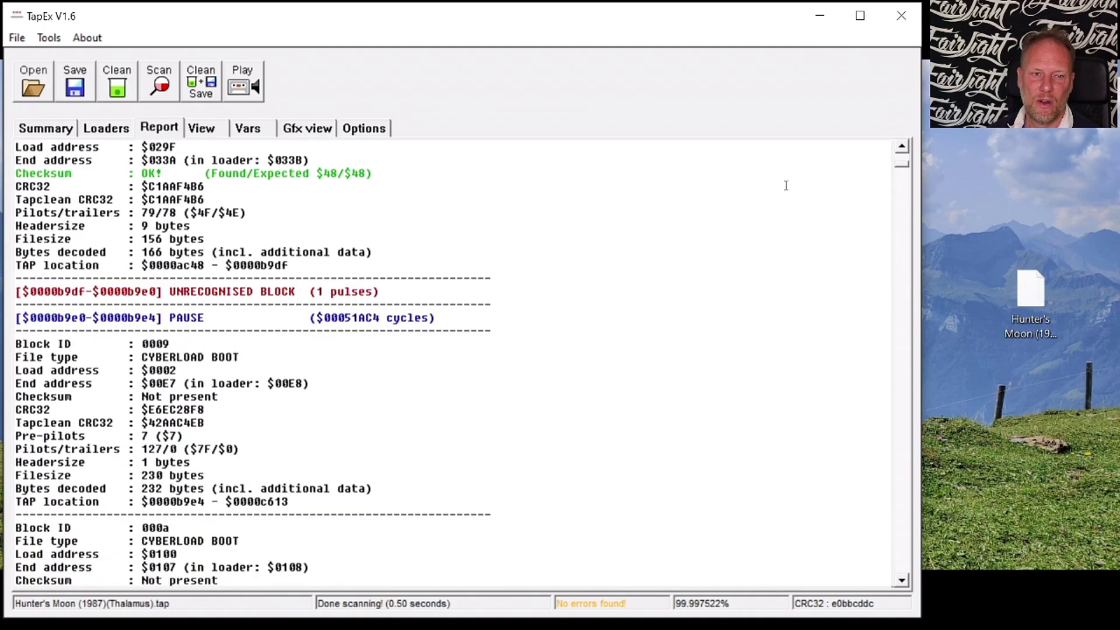
pyautogui.moveTo(894, 169); pyautogui.dragTo(873, 450)
pyautogui.scroll(-20, 560, 455)
pyautogui.scroll(3, 550, 421)
pyautogui.scroll(2, 550, 421)
pyautogui.click(898, 212)
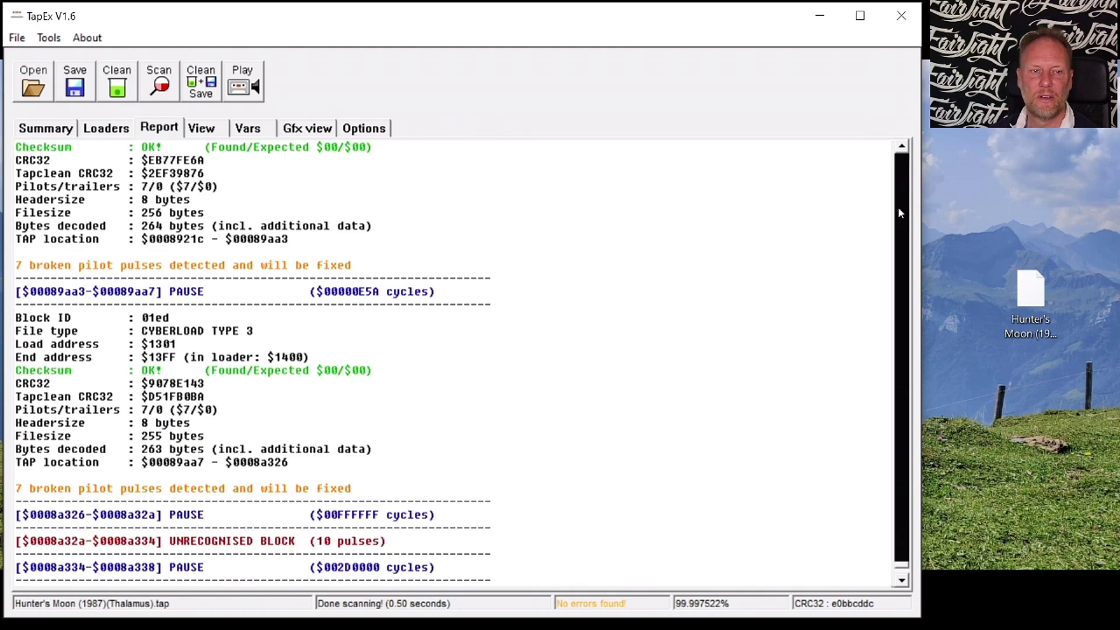
pyautogui.moveTo(899, 212); pyautogui.dragTo(899, 213)
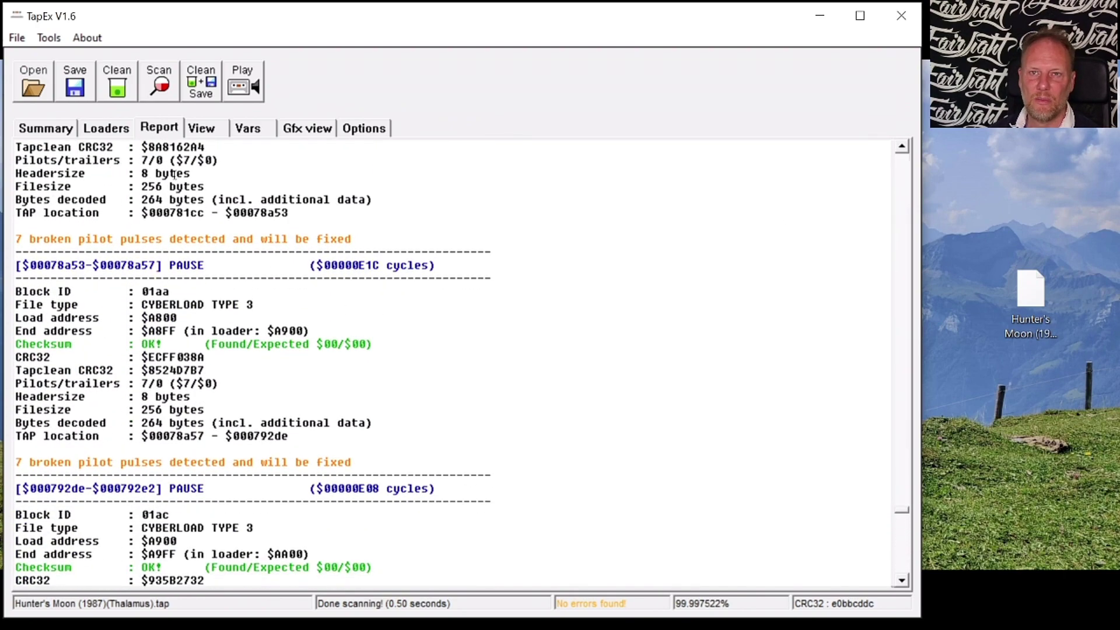
# - Look through the block list, loader variables, graphical pulse view and program options for the scanned tape
pyautogui.click(201, 128)
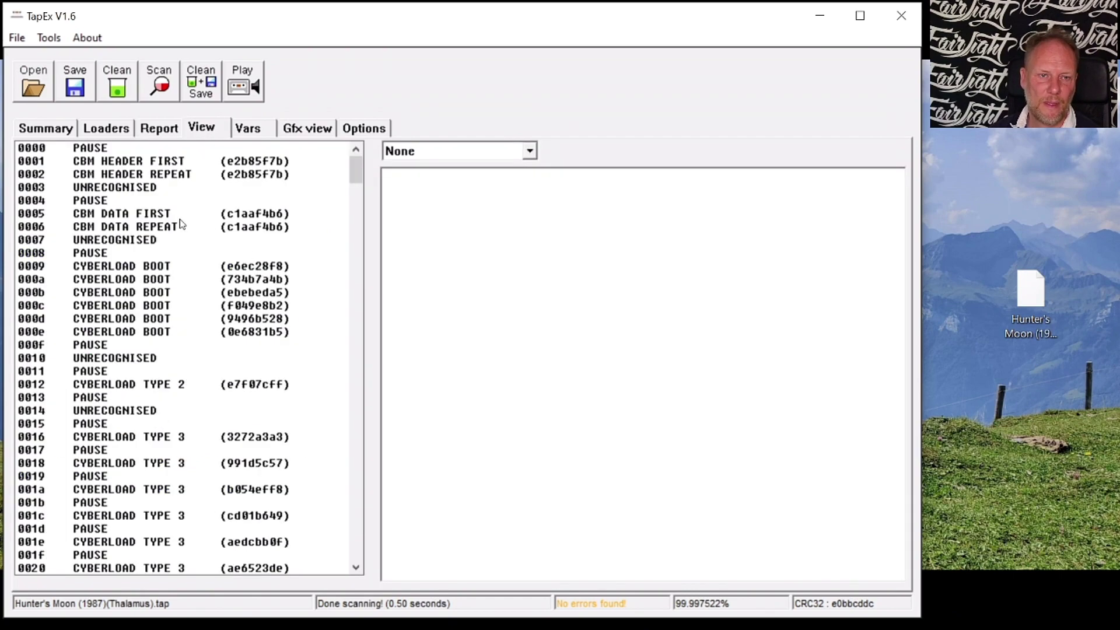
pyautogui.click(247, 130)
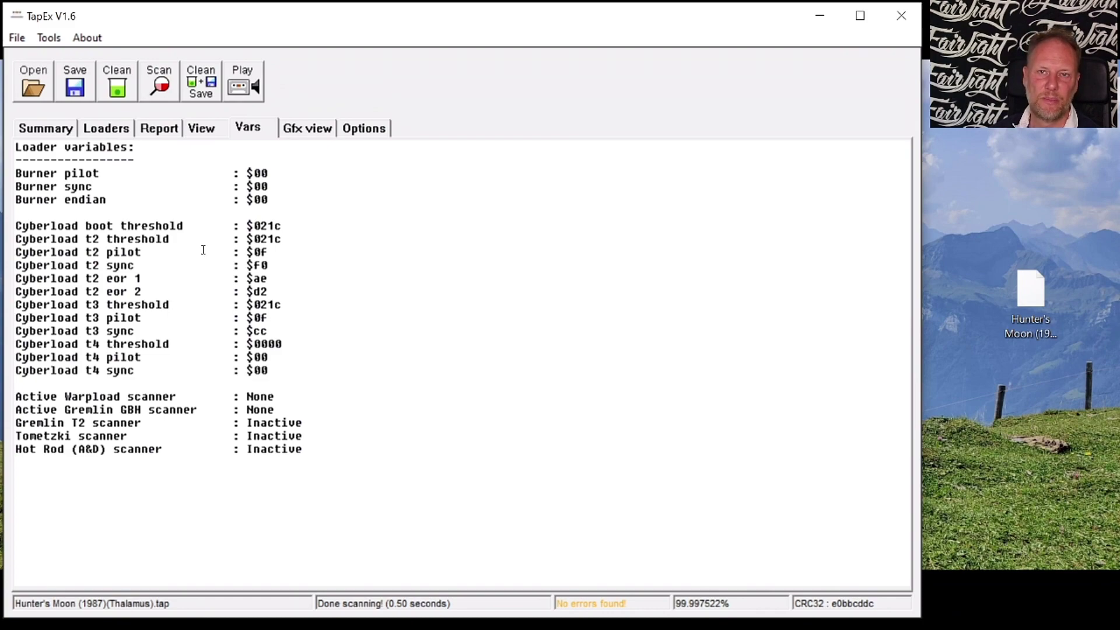
pyautogui.click(307, 129)
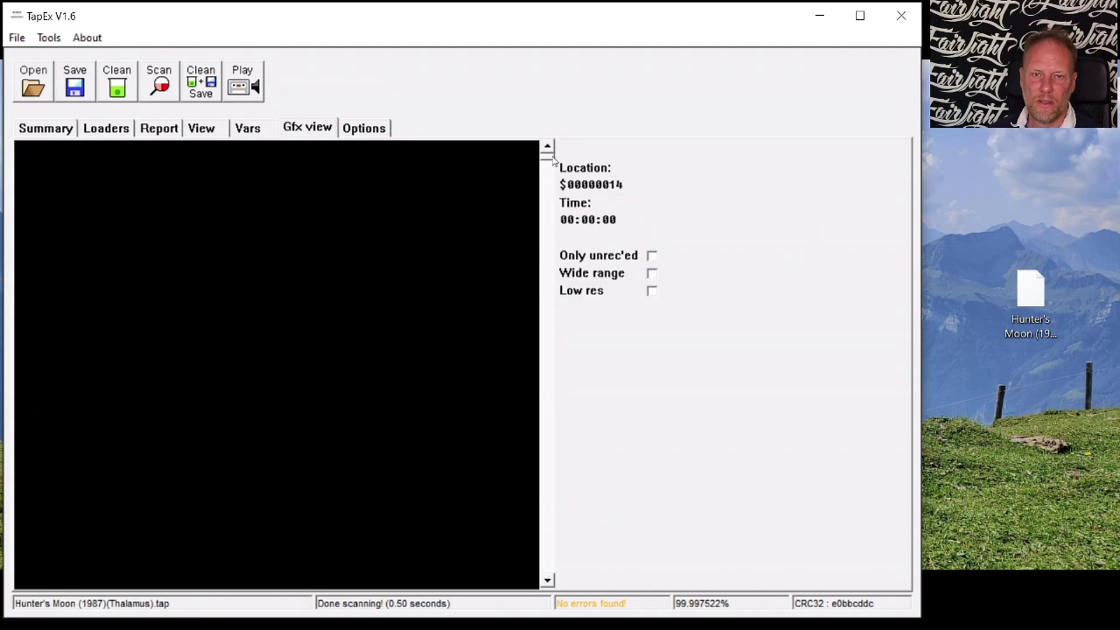
pyautogui.moveTo(546, 154); pyautogui.dragTo(560, 130)
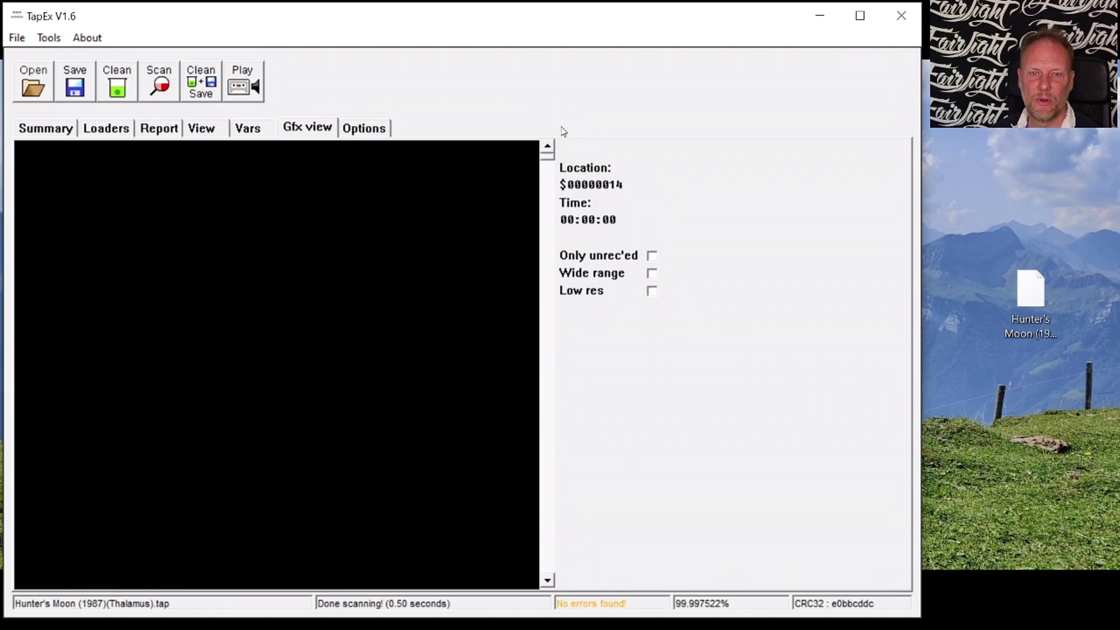
pyautogui.click(364, 125)
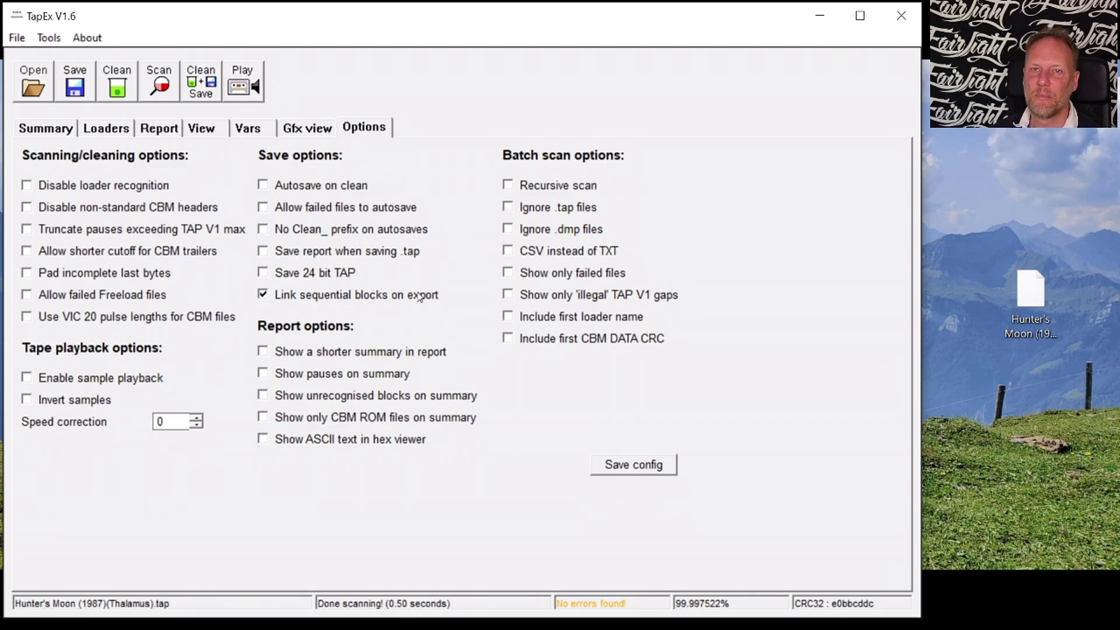
# - Return to the block list and show the file details of the CBM HEADER FIRST block
pyautogui.click(157, 129)
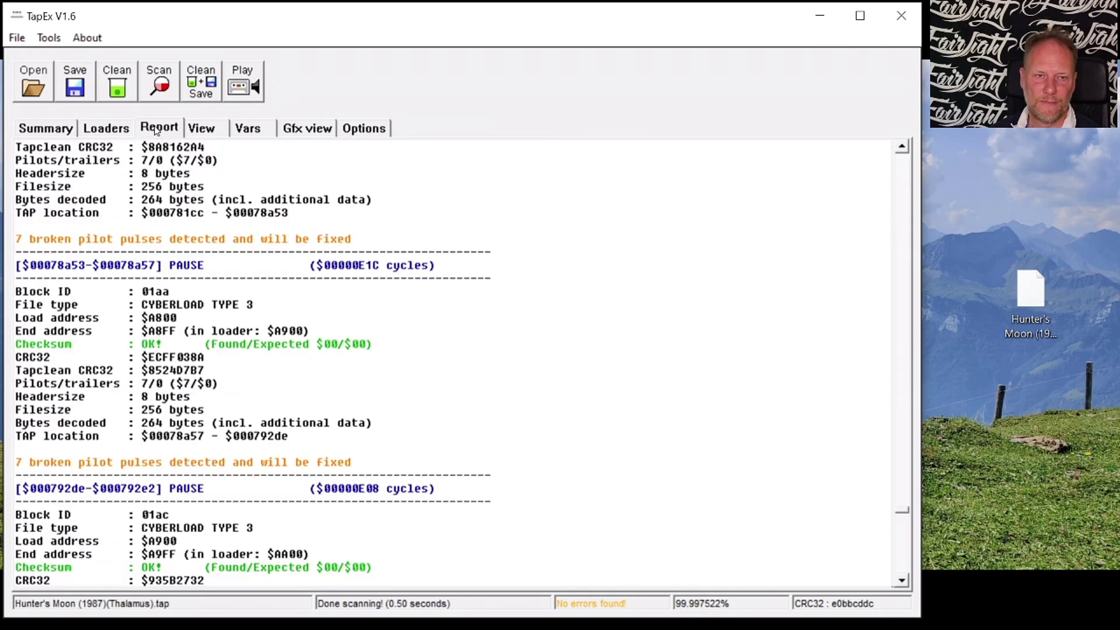
pyautogui.click(210, 132)
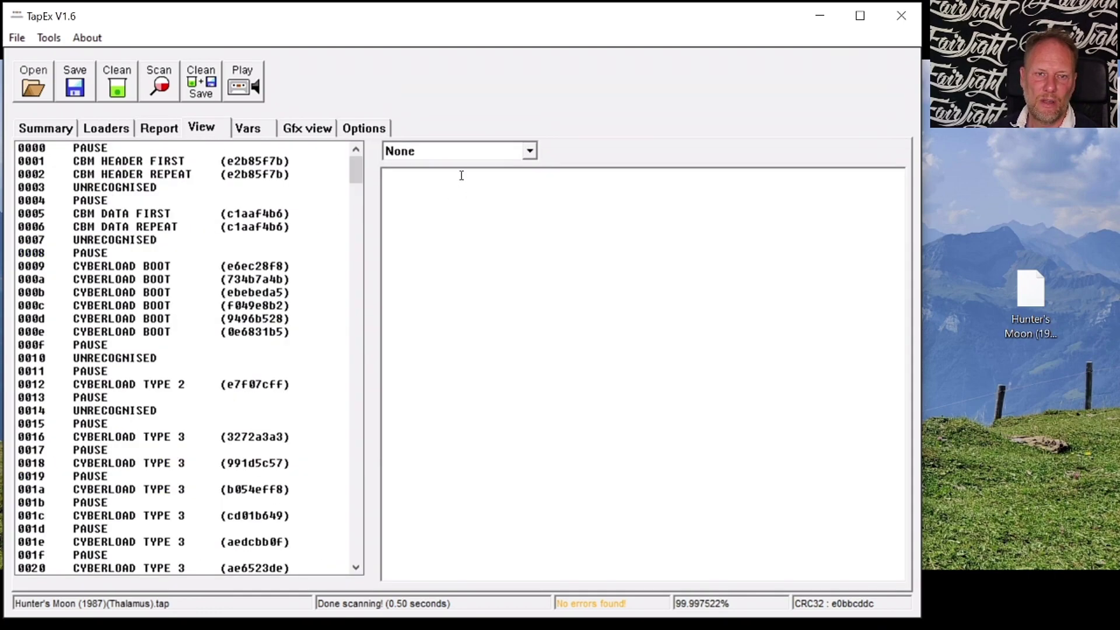
pyautogui.click(453, 153)
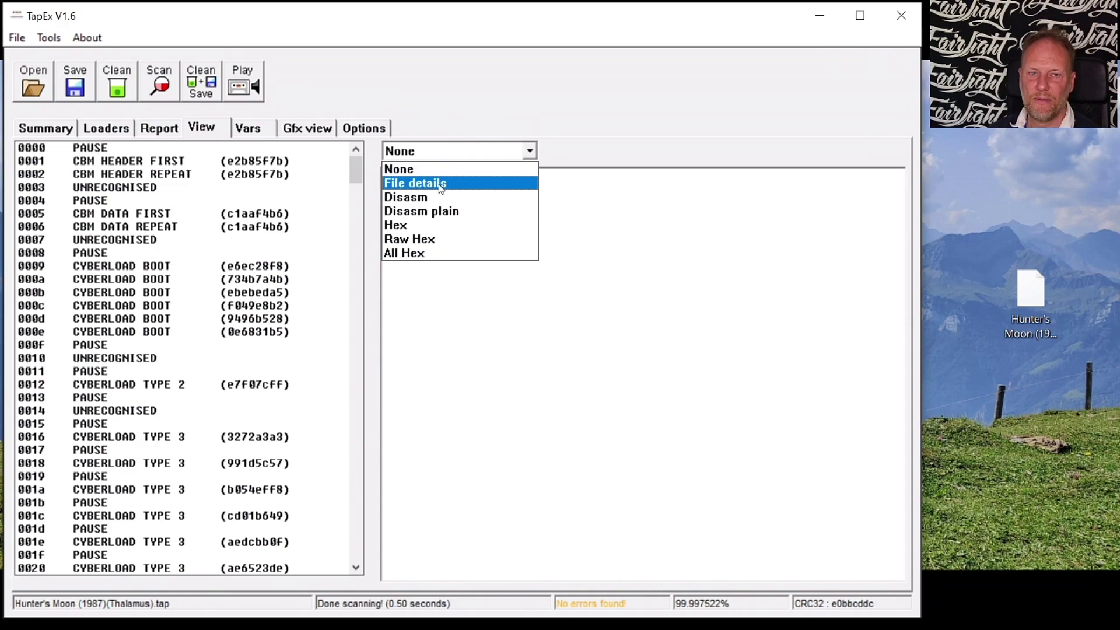
pyautogui.click(497, 75)
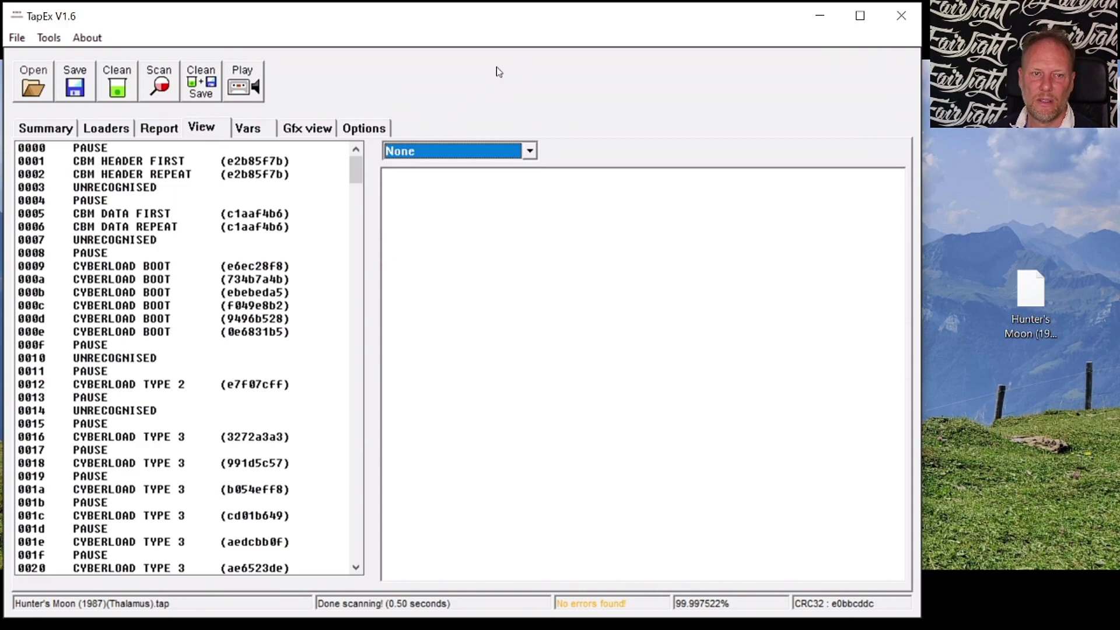
pyautogui.click(165, 162)
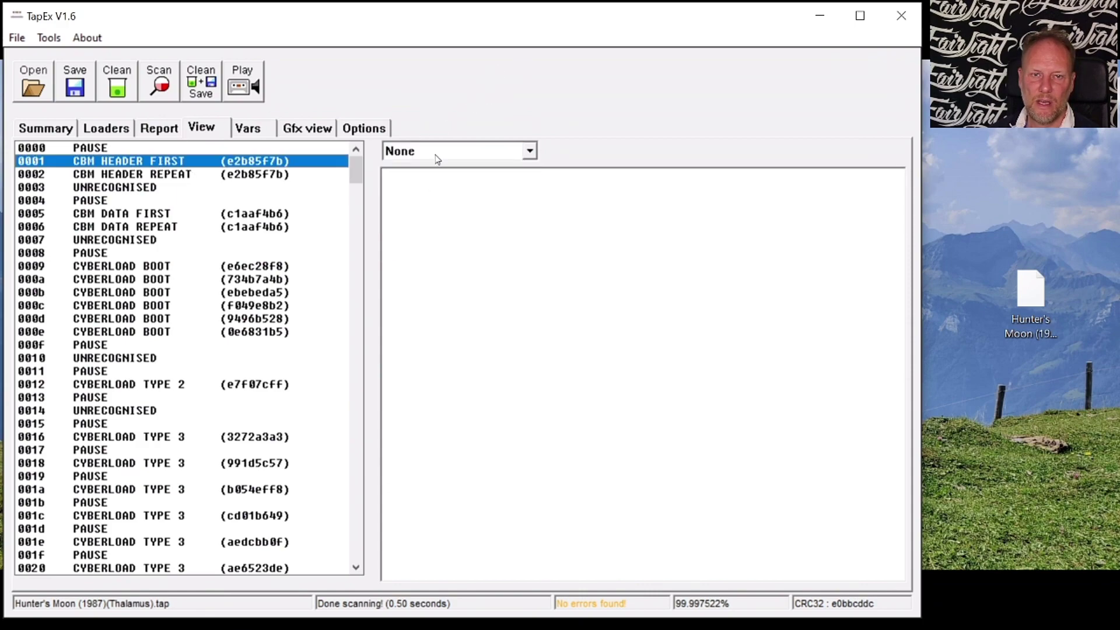
pyautogui.click(438, 153)
pyautogui.click(431, 180)
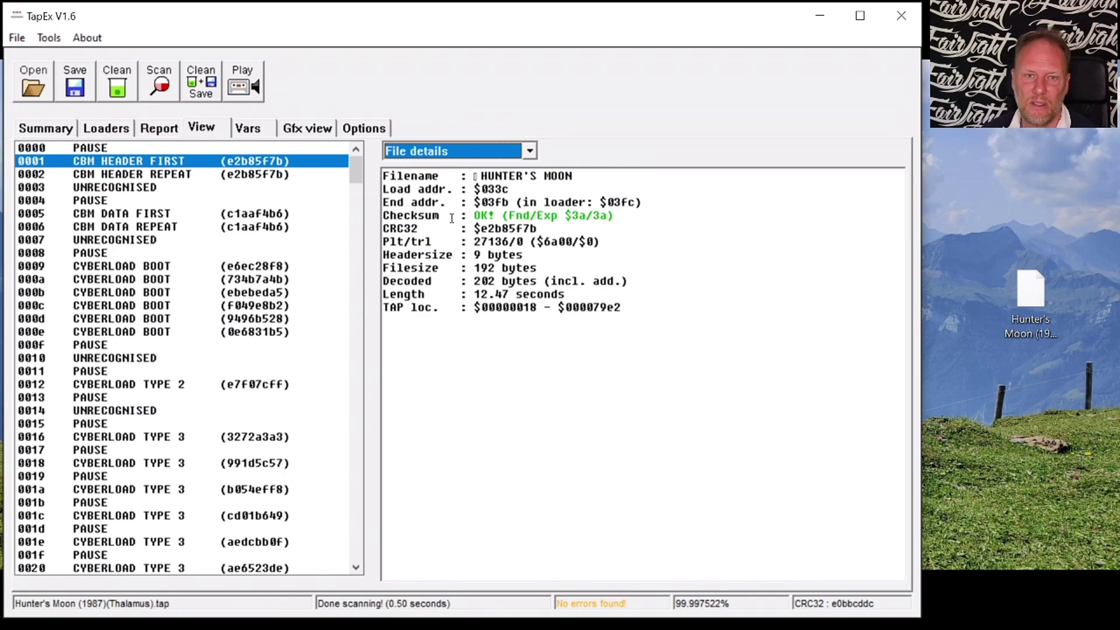
# - Inspect the file details of the CBM HEADER REPEAT, CBM DATA FIRST and CBM DATA REPEAT blocks
pyautogui.click(150, 177)
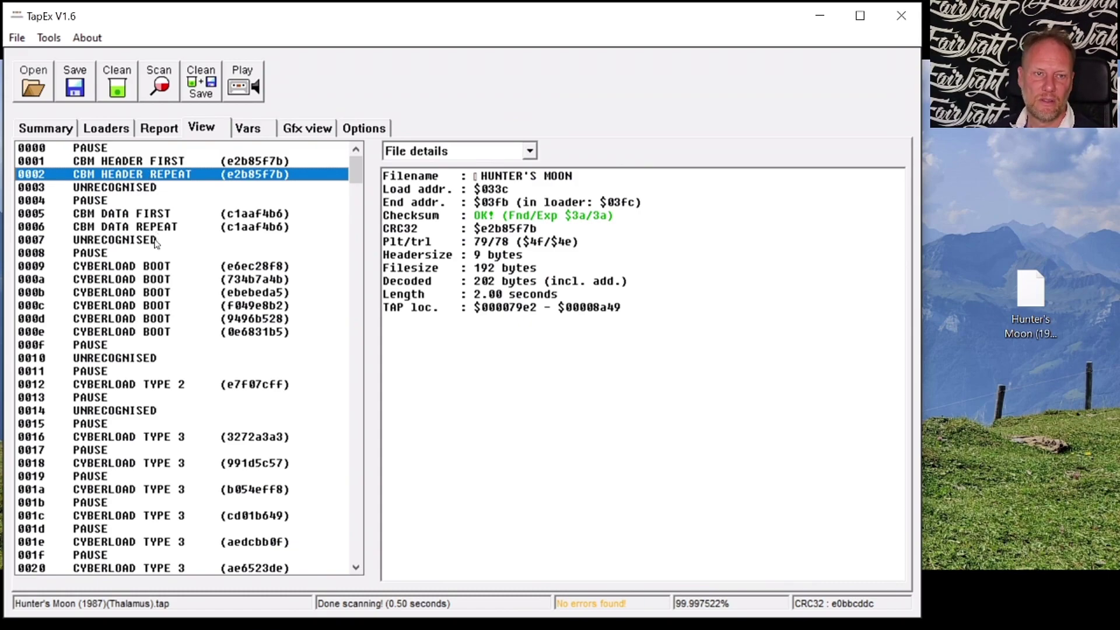
pyautogui.click(146, 216)
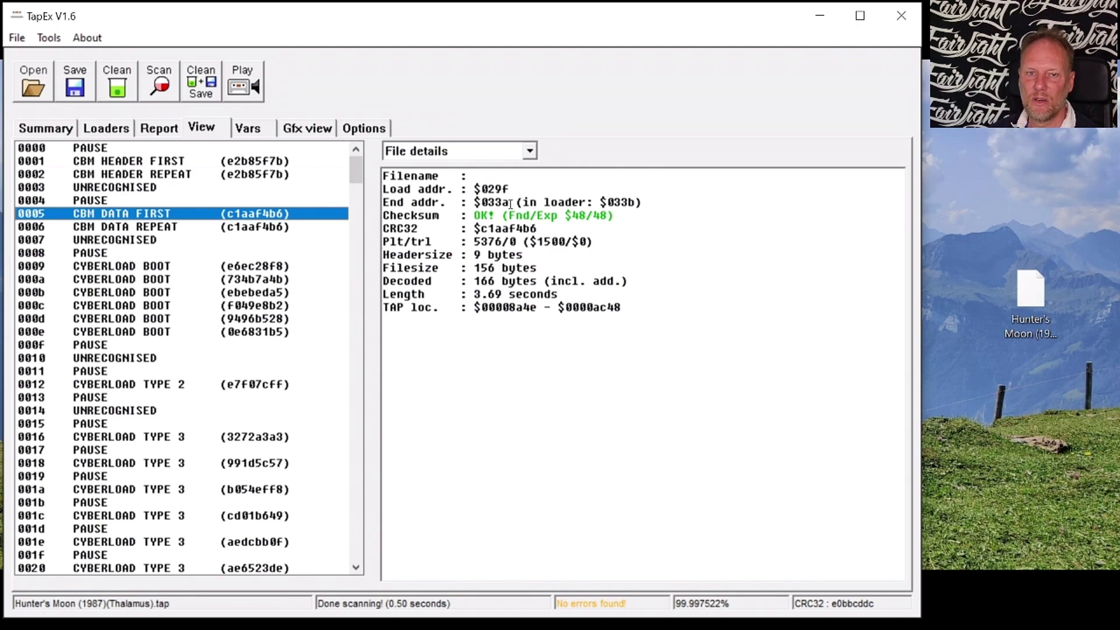
pyautogui.click(161, 228)
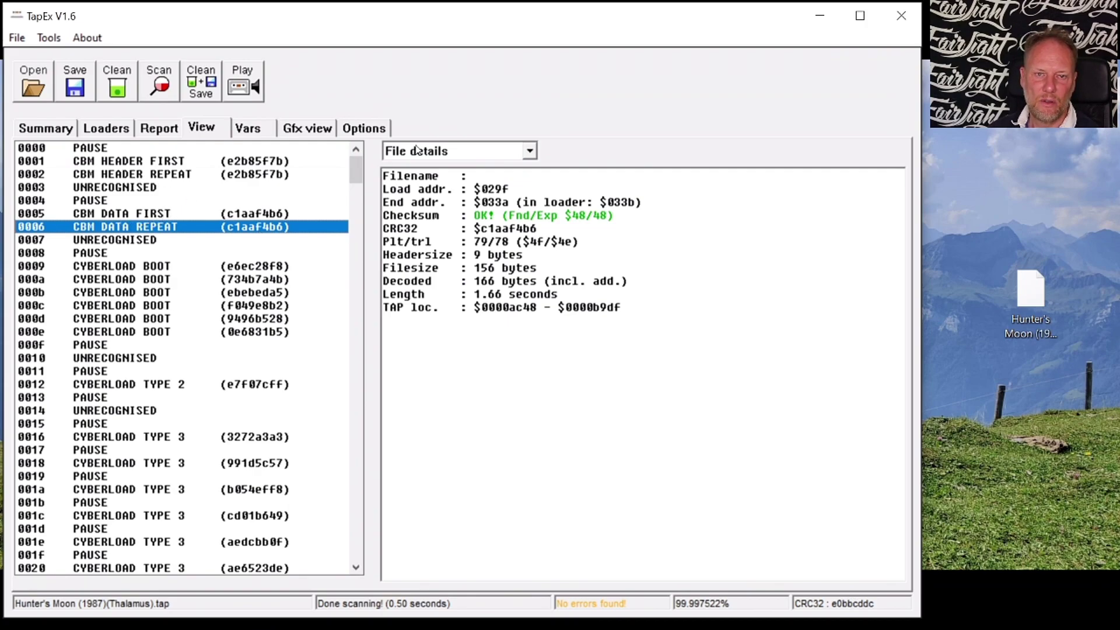
# - View the CBM DATA REPEAT block as Hex, and switch its display to Disasm
pyautogui.click(458, 153)
pyautogui.click(417, 223)
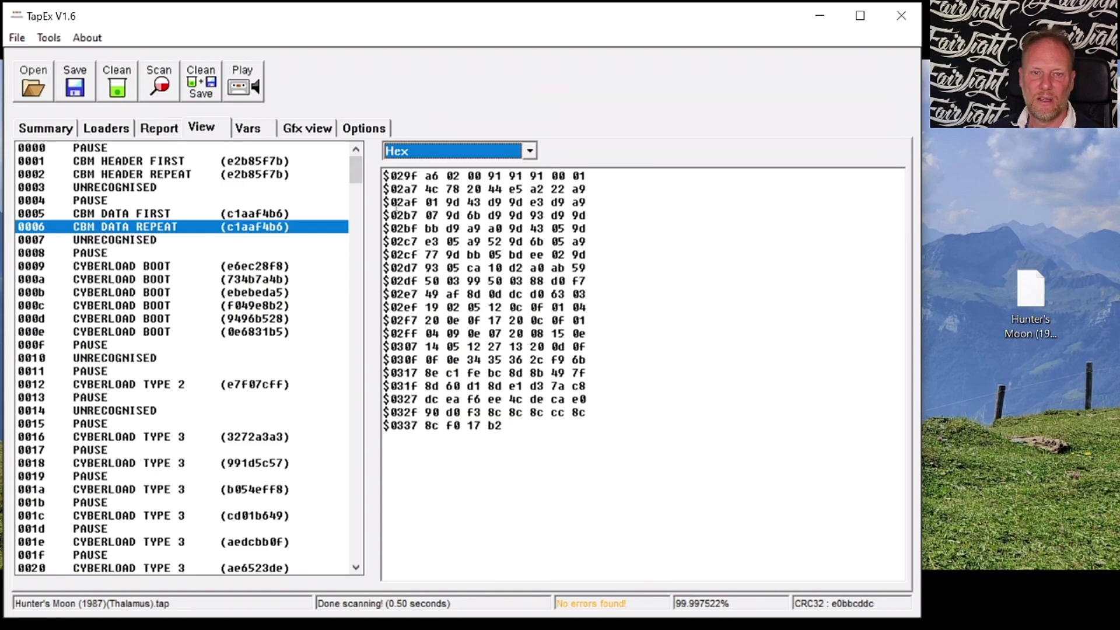
pyautogui.click(440, 150)
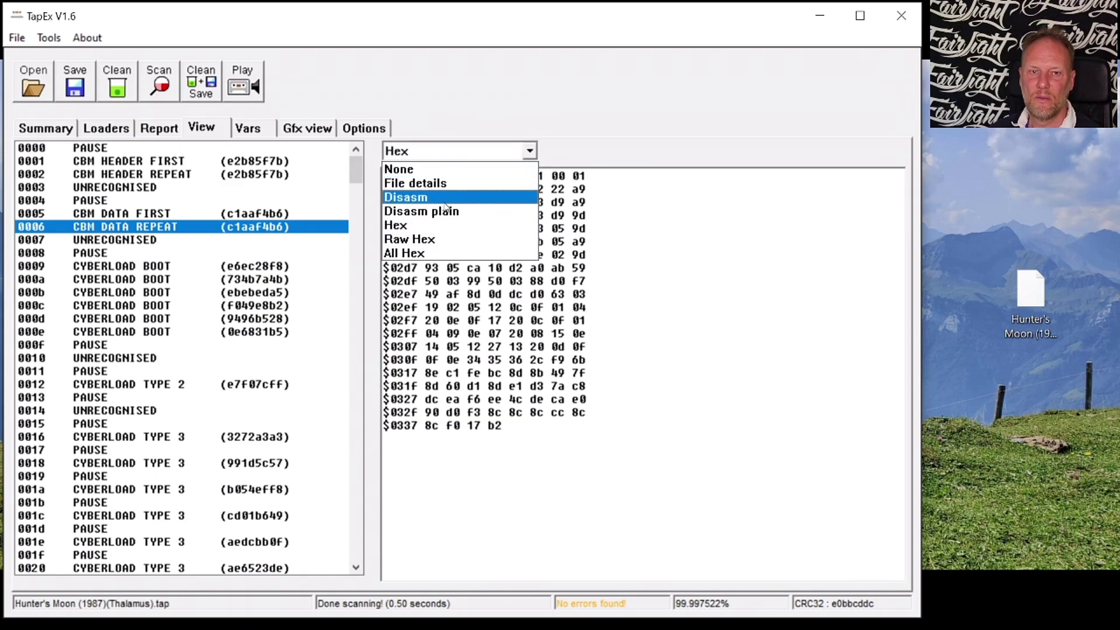
pyautogui.click(417, 197)
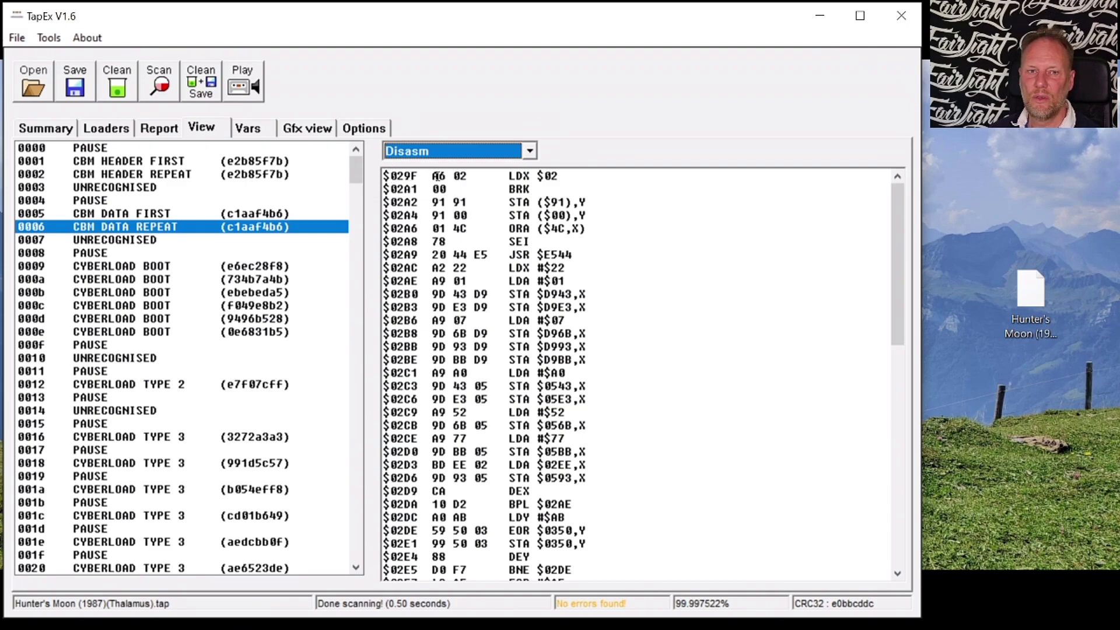
# - Examine the CBM DATA REPEAT disassembly, highlighting the bytes at $029F, the line at $02A6, the loop from $02DC to $02E5 and the branch at $02EC
pyautogui.moveTo(472, 179); pyautogui.dragTo(431, 177)
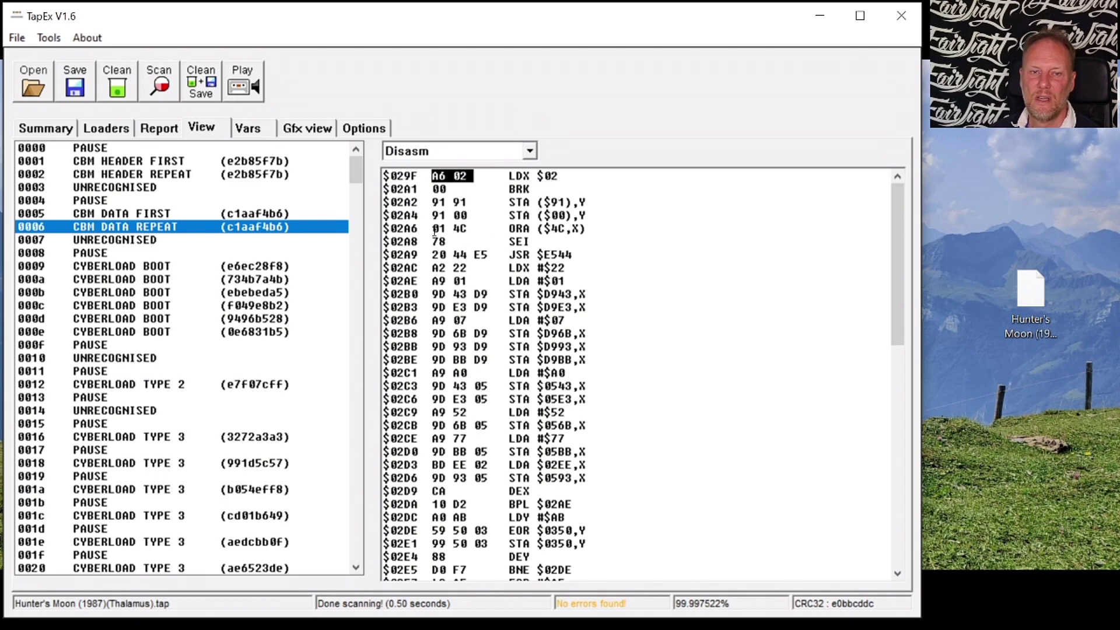
pyautogui.moveTo(432, 228); pyautogui.dragTo(598, 229)
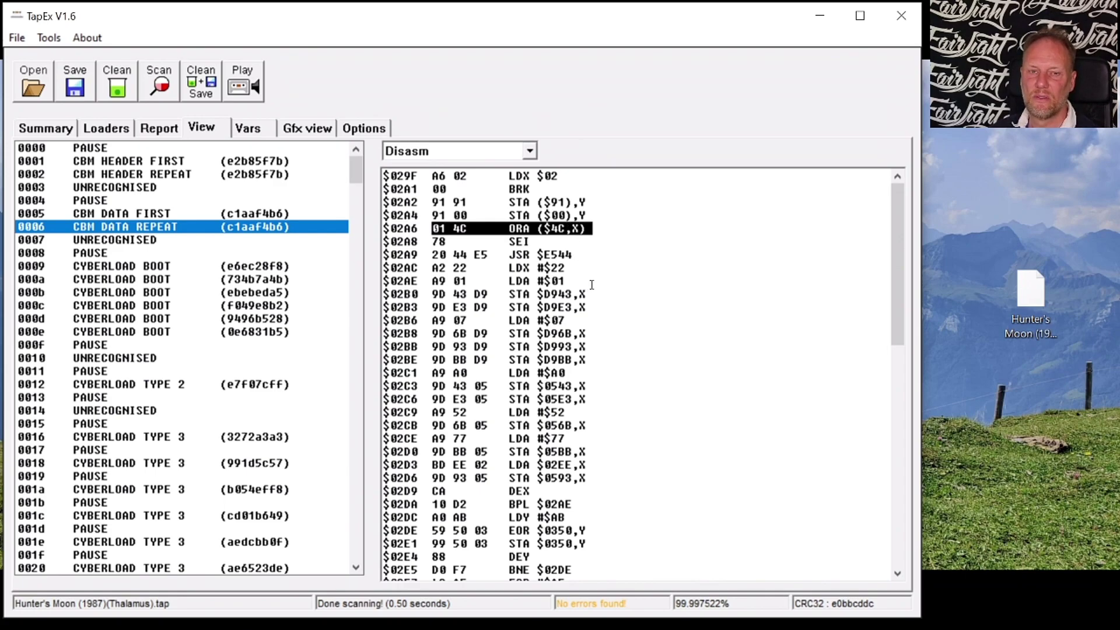
pyautogui.scroll(-4, 624, 302)
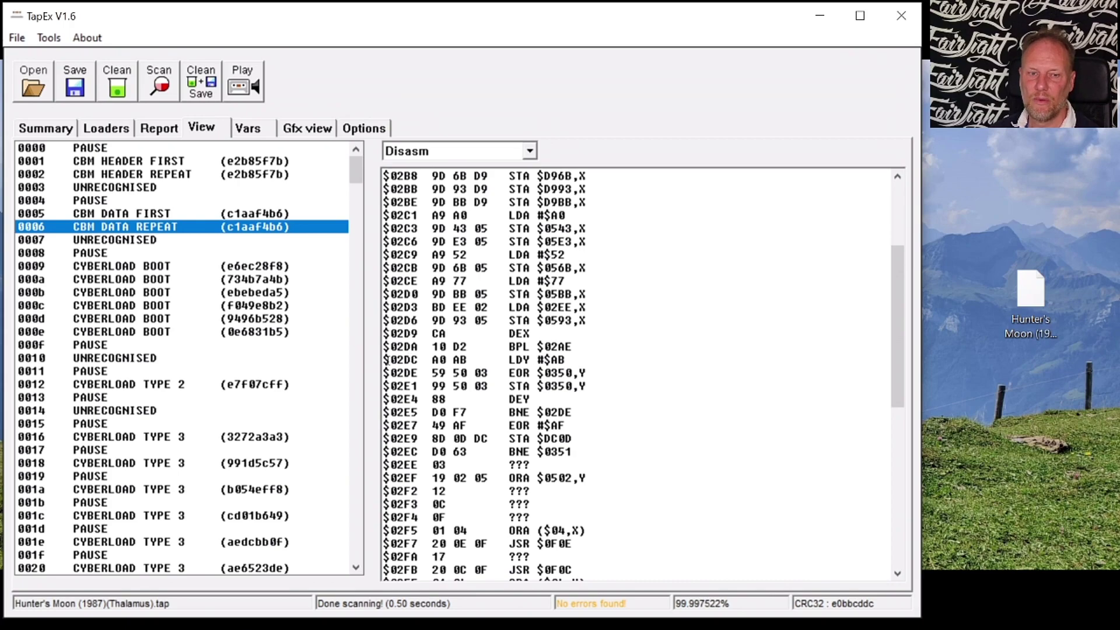
pyautogui.moveTo(386, 359); pyautogui.dragTo(597, 416)
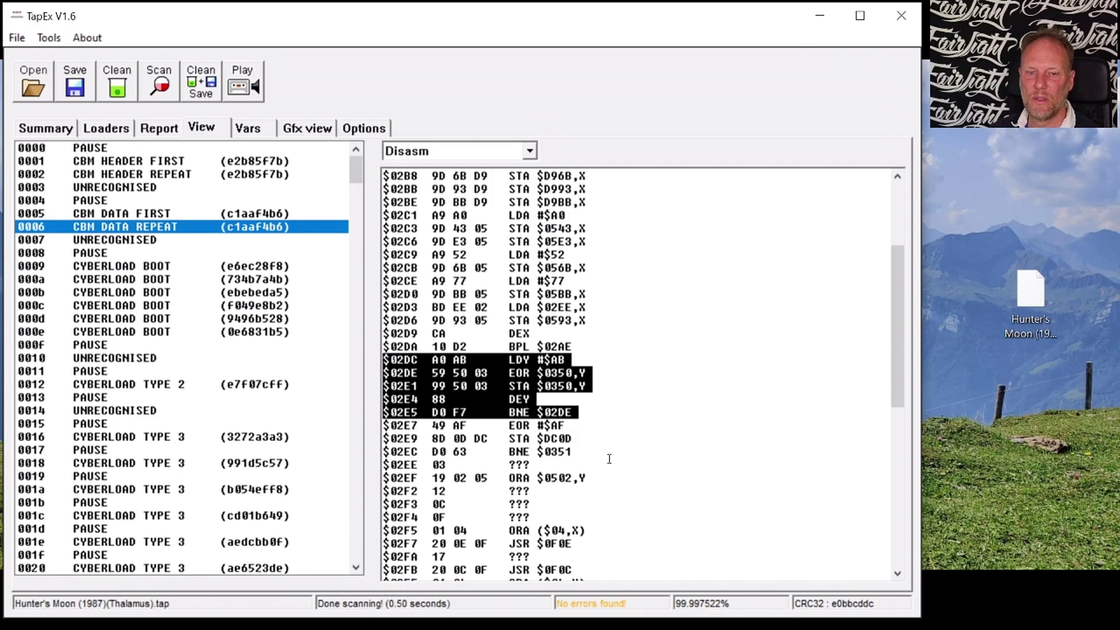
pyautogui.moveTo(577, 454); pyautogui.dragTo(377, 454)
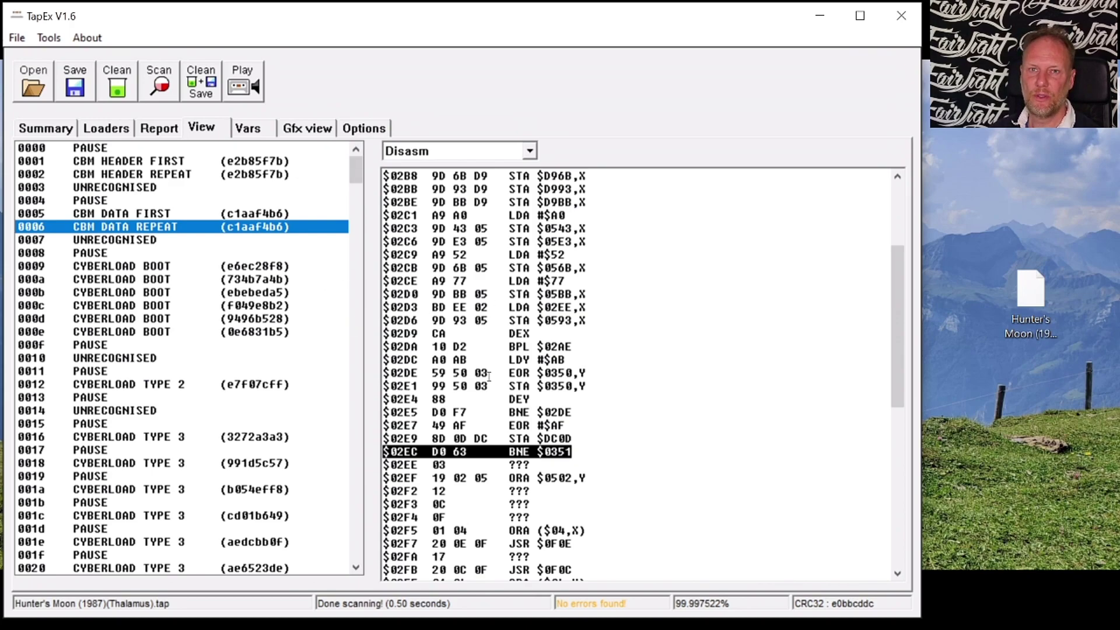
pyautogui.scroll(-5, 489, 376)
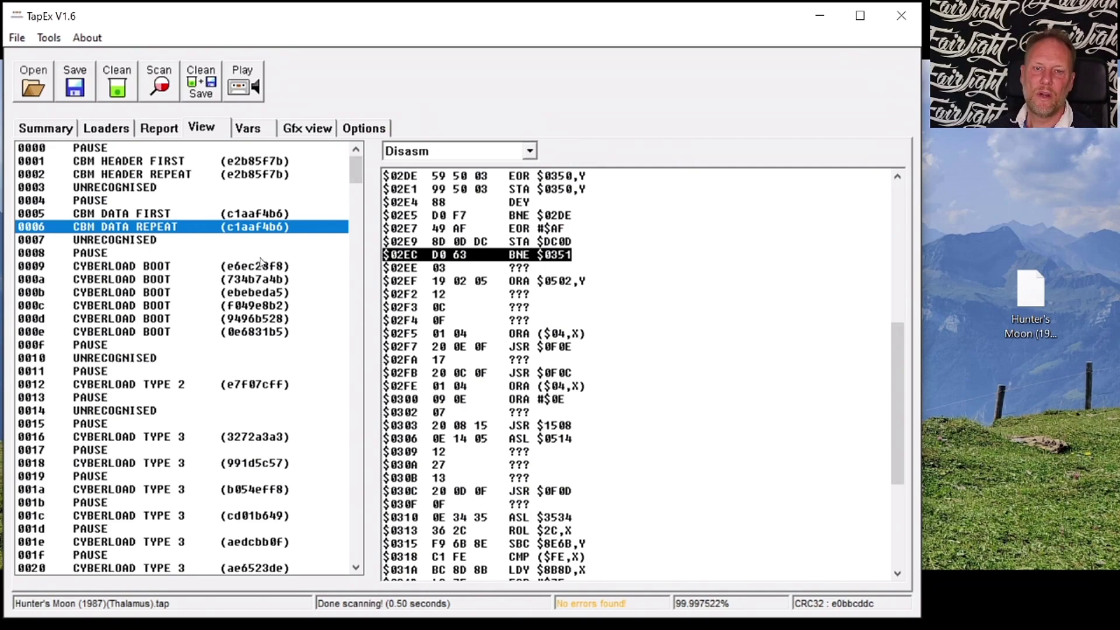
# - Read through the disassembly of the first CYBERLOAD BOOT block, 0009, down to the EOR loop around $0060
pyautogui.click(114, 271)
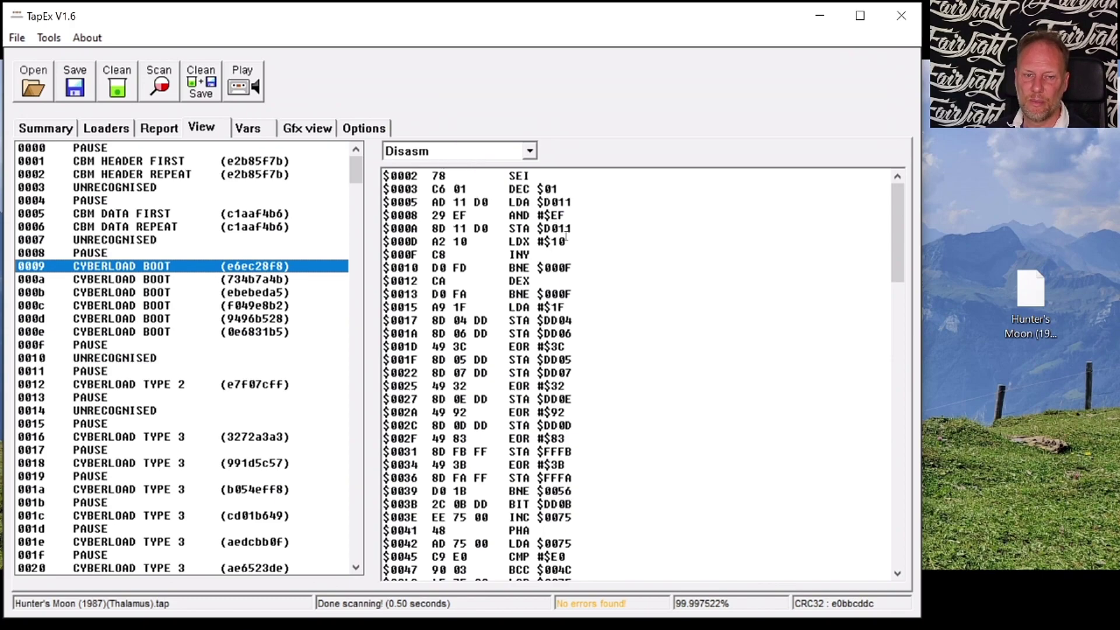
pyautogui.scroll(-2, 572, 252)
pyautogui.scroll(-9, 572, 252)
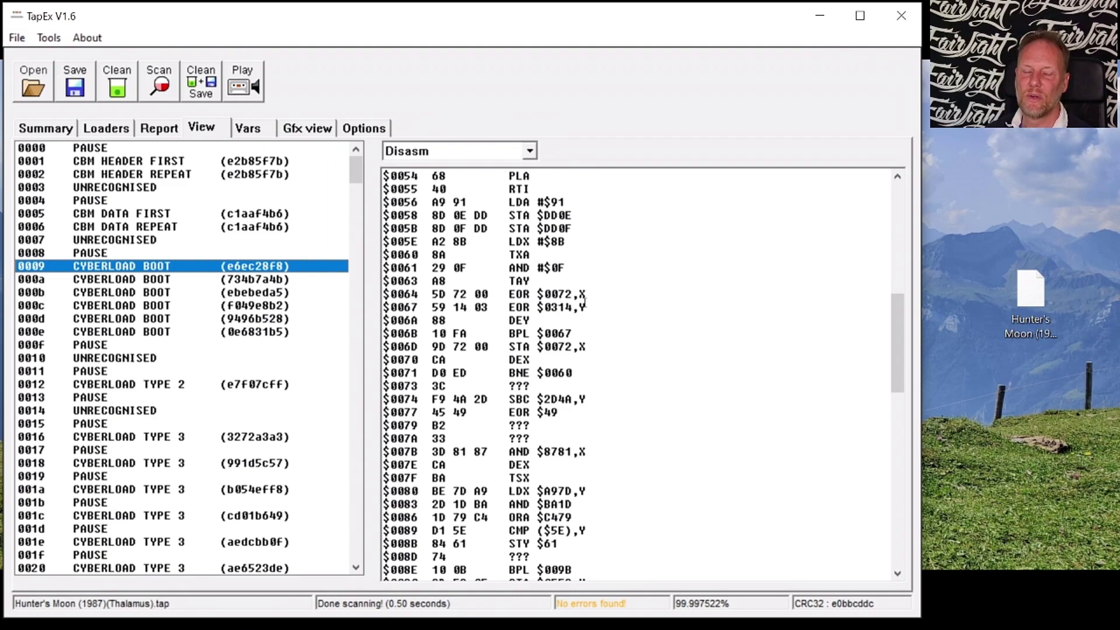
# - View the disassembly of CYBERLOAD BOOT blocks 000a, 000b, 000c and 000d one after another
pyautogui.click(161, 279)
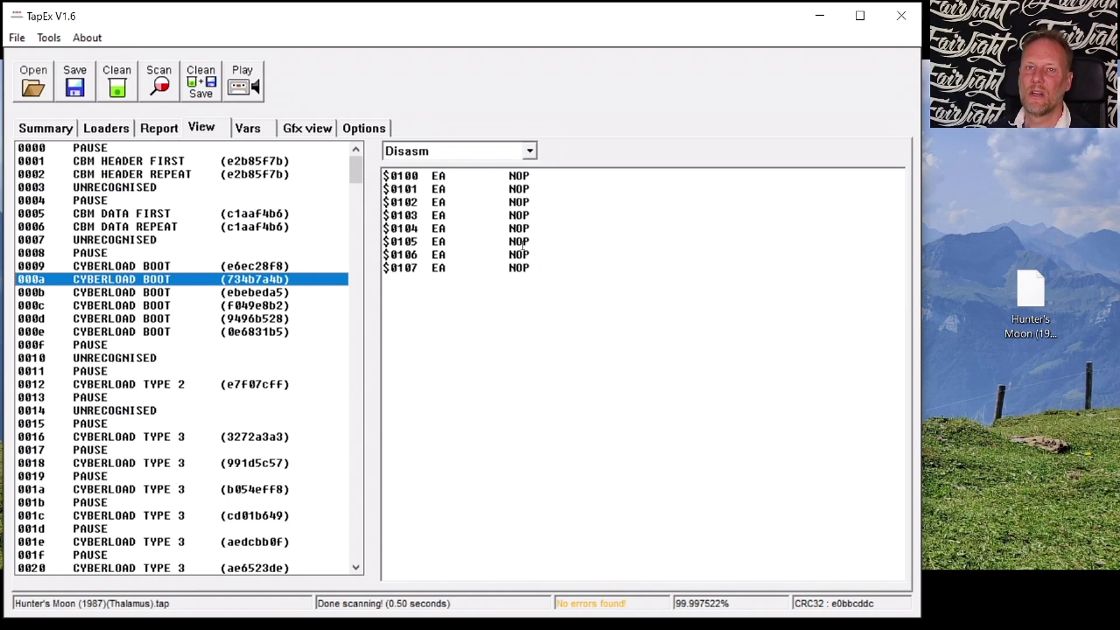
pyautogui.click(233, 293)
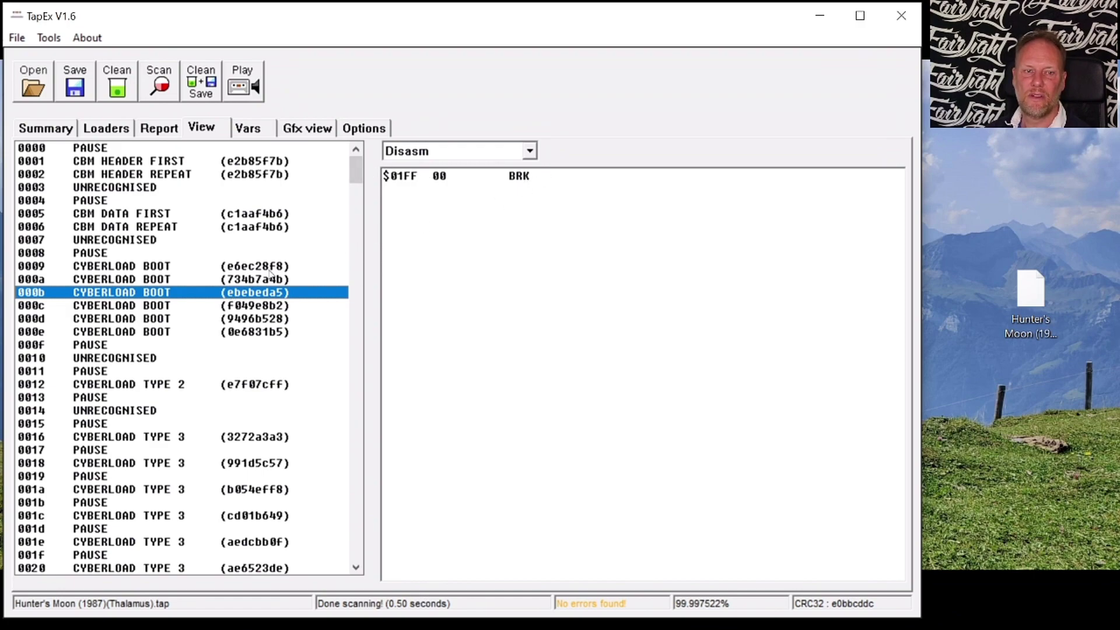
pyautogui.click(140, 305)
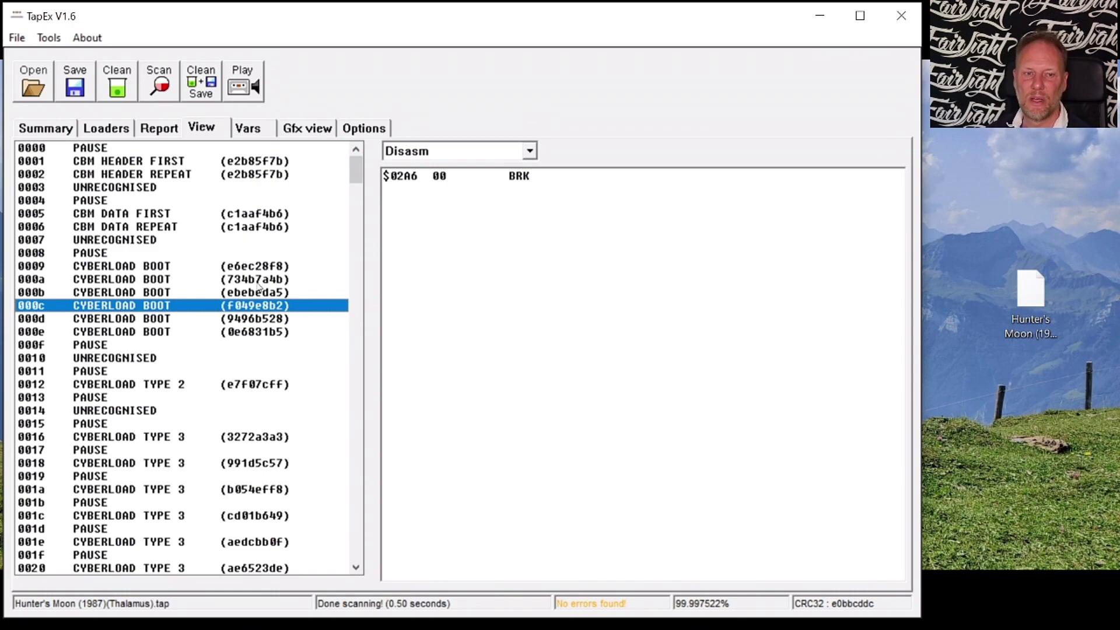
pyautogui.click(132, 323)
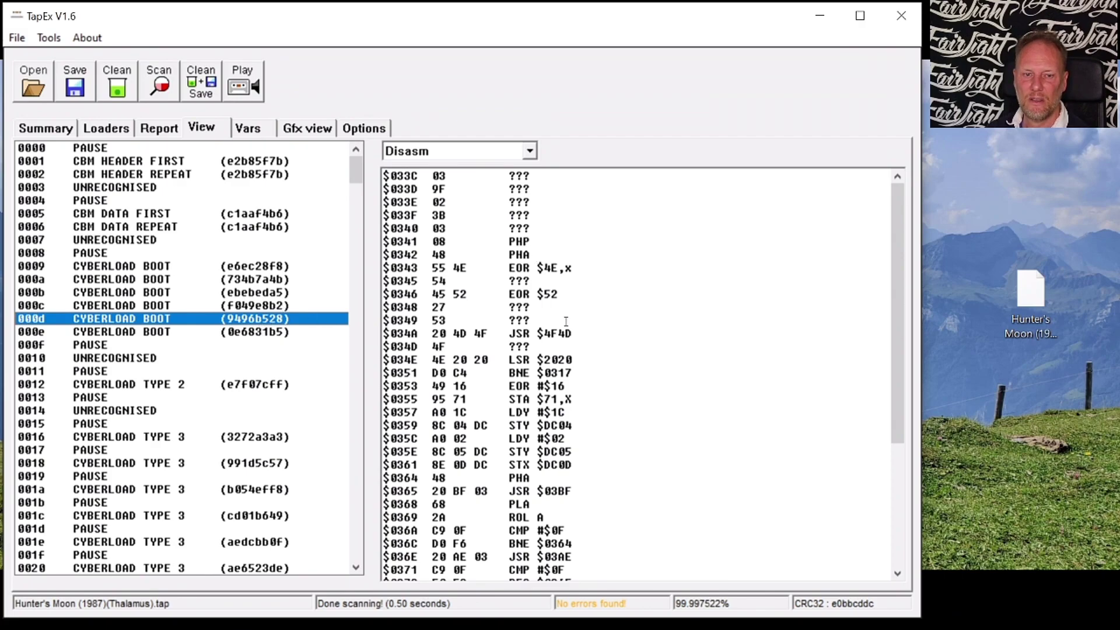
# - Read the rest of CYBERLOAD BOOT block 000d's disassembly, and view the disassembly of block 000e
pyautogui.scroll(-3, 607, 327)
pyautogui.scroll(-2, 637, 338)
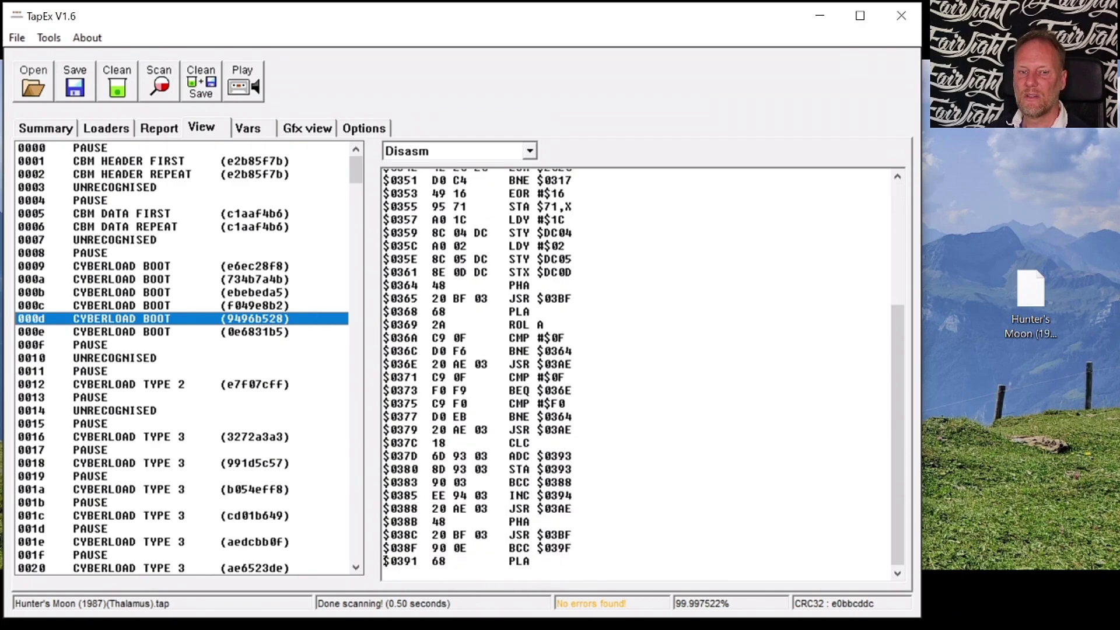
pyautogui.click(134, 334)
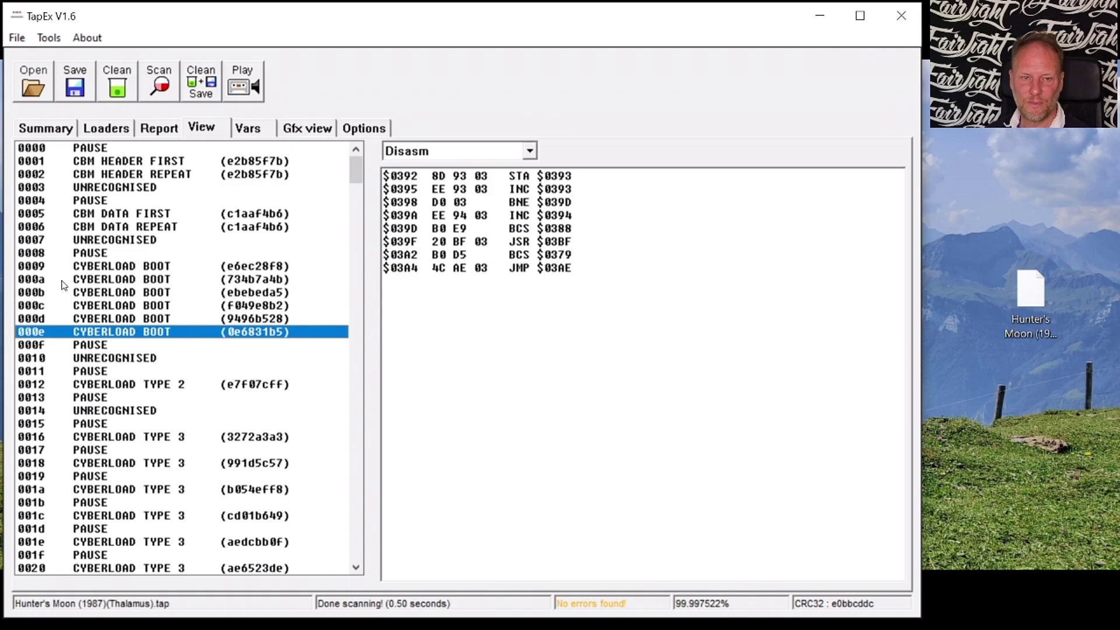
# - Compare the disassembly of CYBERLOAD TYPE 2 block 0012 with CYBERLOAD BOOT block 0009, returning to block 0012
pyautogui.click(137, 385)
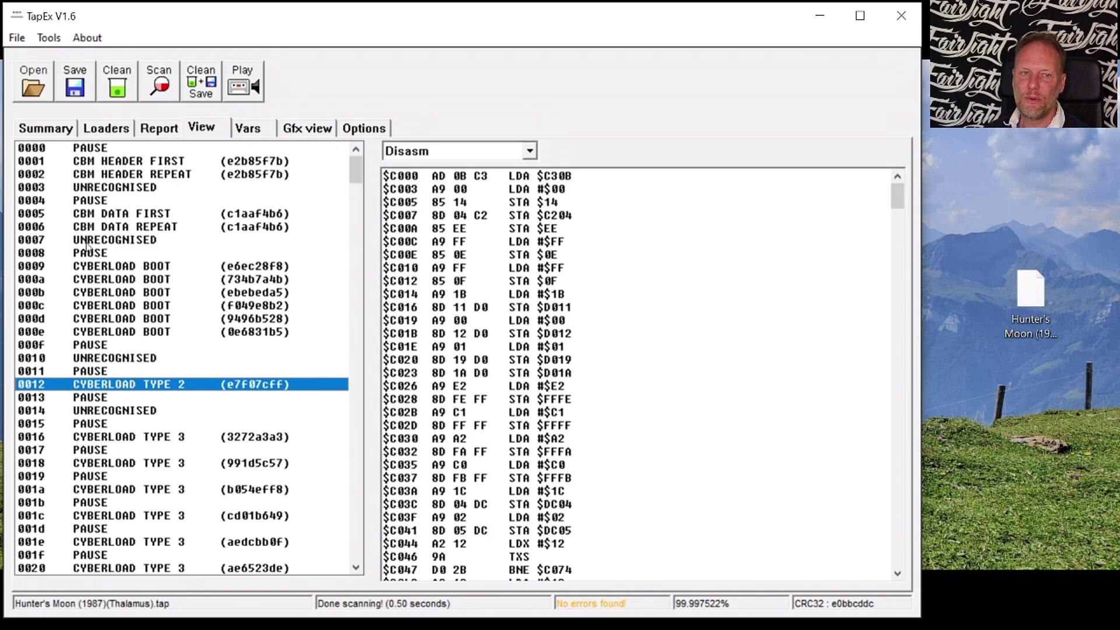
pyautogui.click(116, 267)
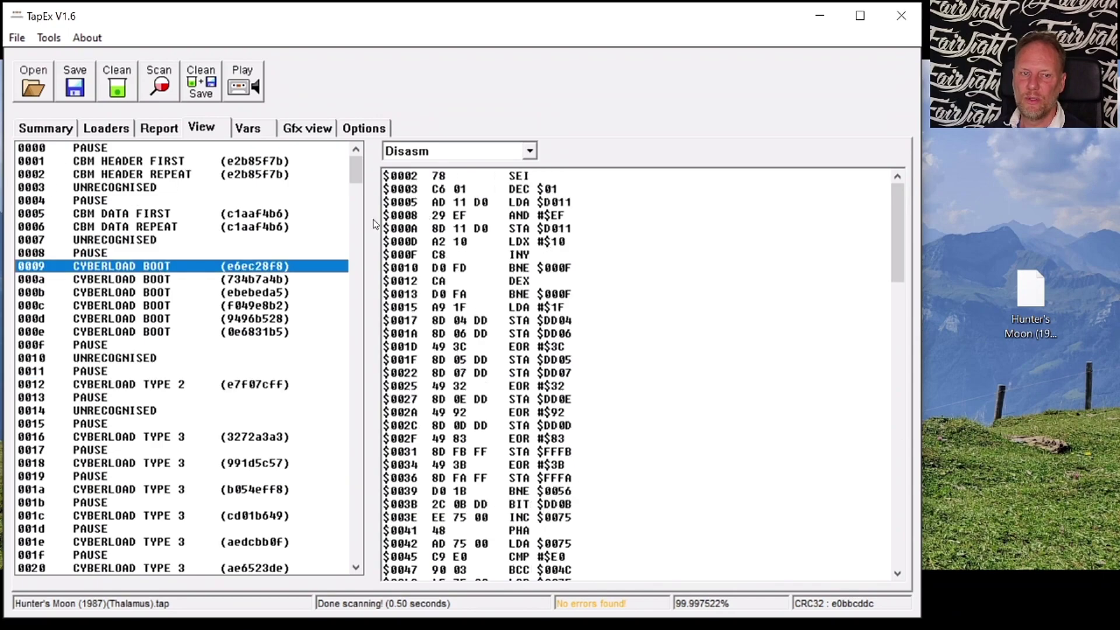
pyautogui.click(118, 386)
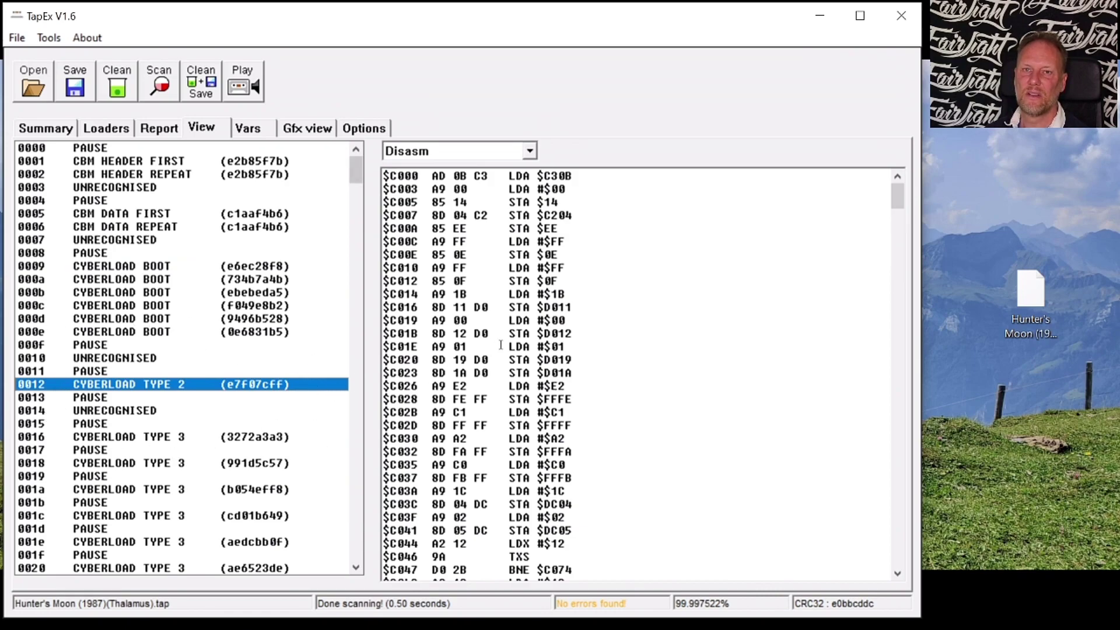
# - Read through the CYBERLOAD TYPE 2 disassembly from $C000 down to its end
pyautogui.scroll(-20, 651, 291)
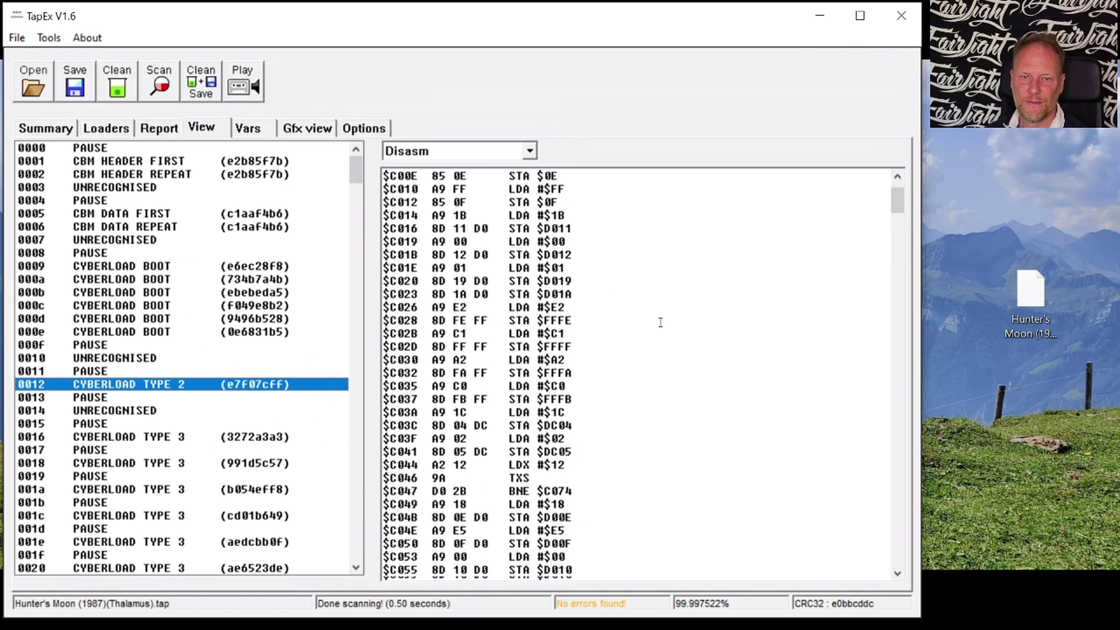
pyautogui.scroll(-15, 886, 296)
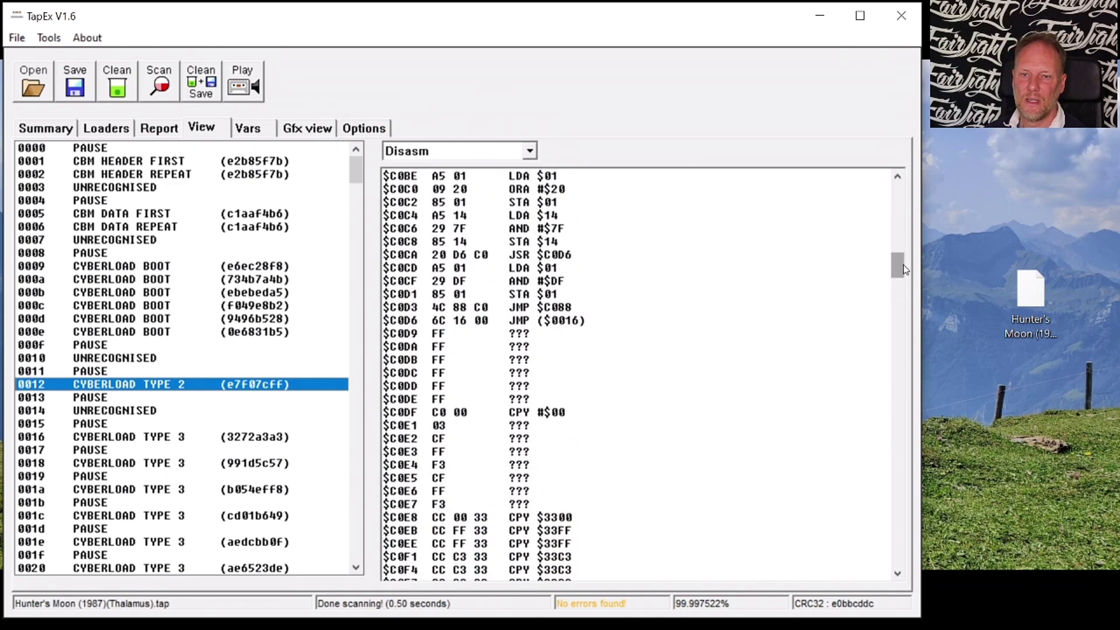
pyautogui.scroll(3, 644, 330)
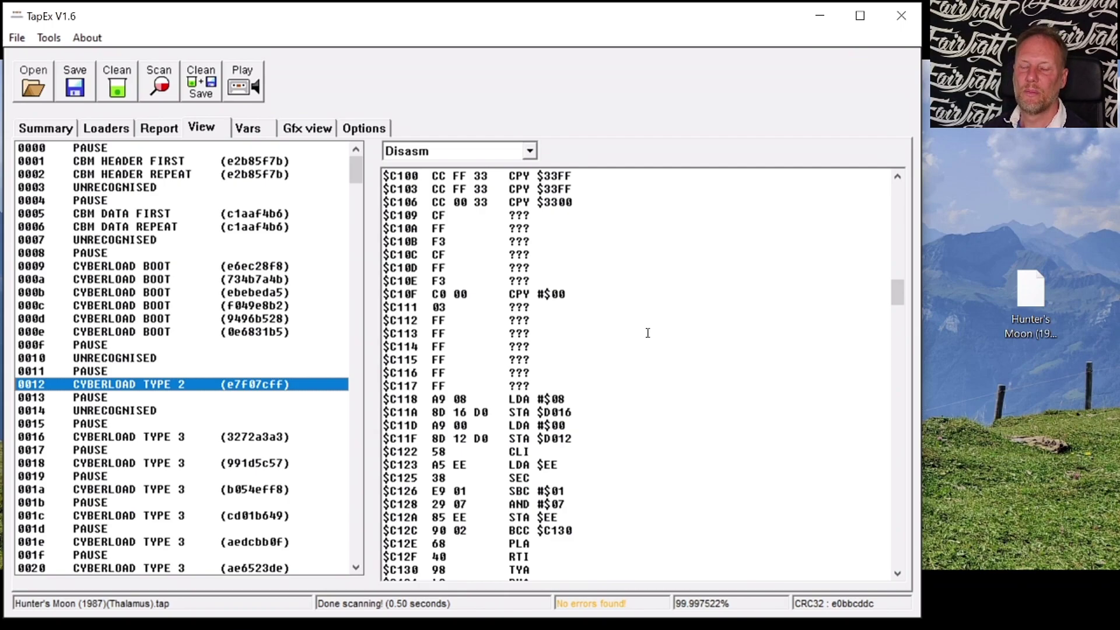
pyautogui.scroll(-3, 735, 348)
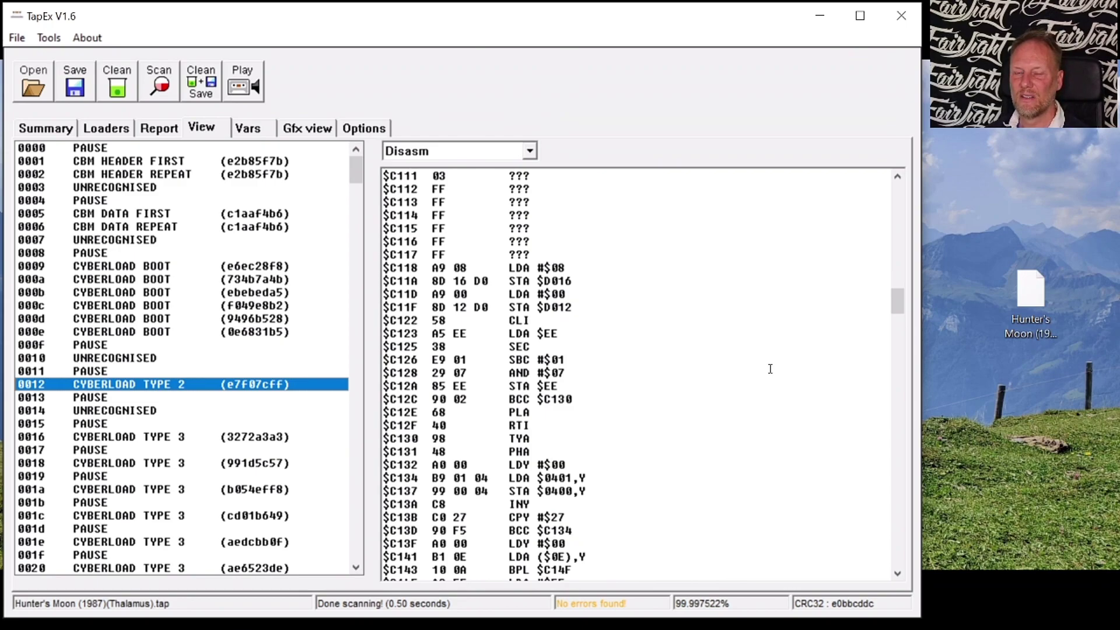
pyautogui.scroll(-20, 770, 368)
pyautogui.scroll(-15, 758, 373)
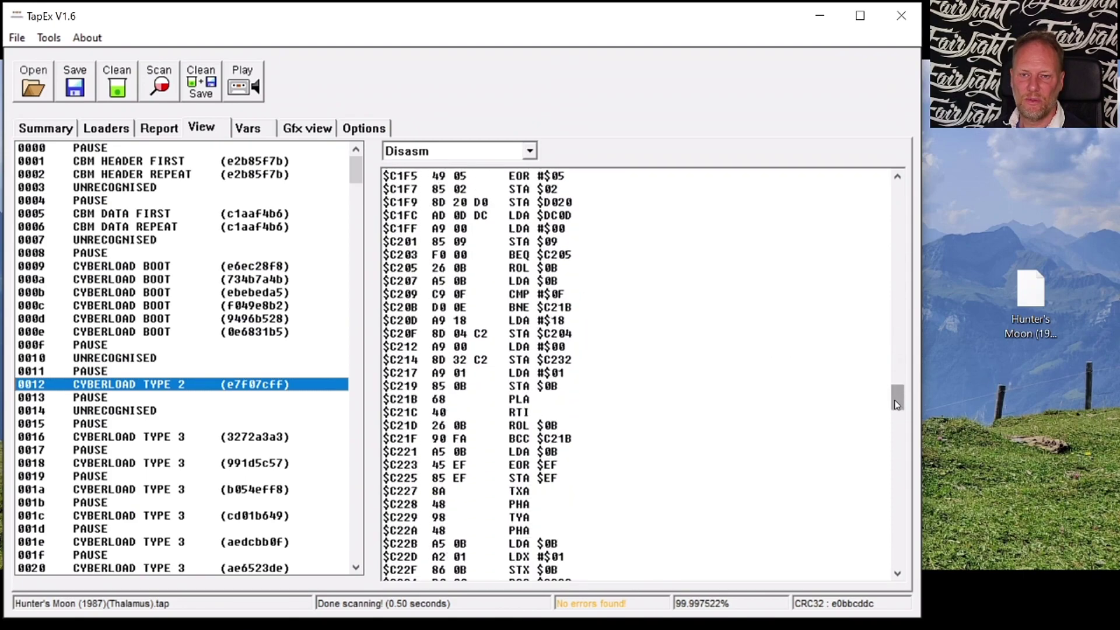
pyautogui.moveTo(896, 404); pyautogui.dragTo(920, 541)
pyautogui.scroll(-7, 920, 541)
# - View the disassembly of the CYBERLOAD TYPE 3 blocks one after another, from 0016 to 0020
pyautogui.click(140, 438)
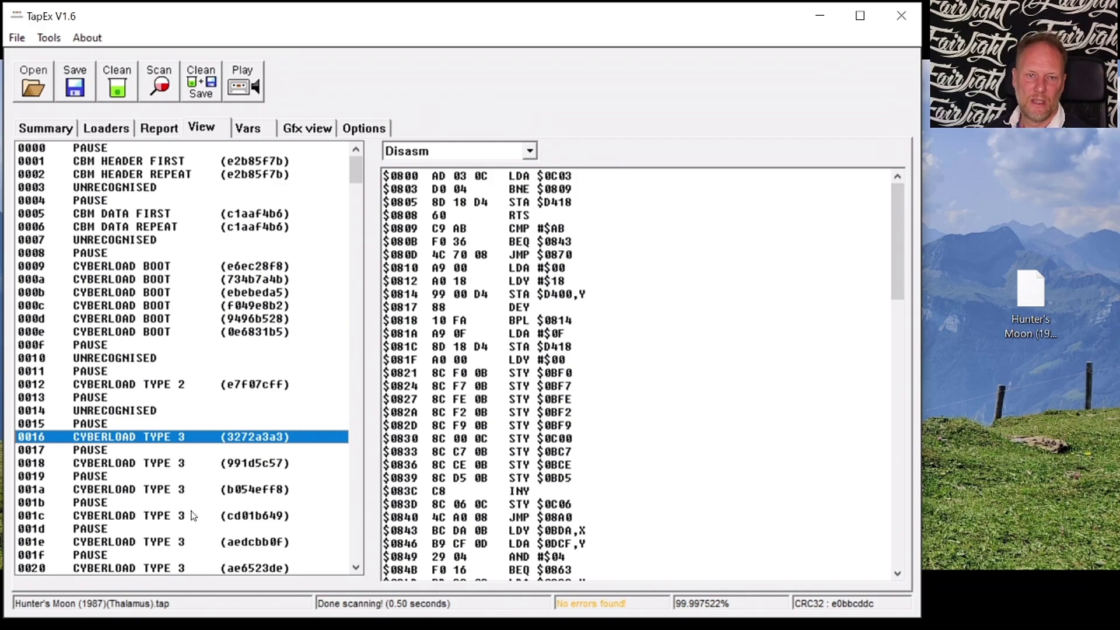
pyautogui.click(159, 465)
pyautogui.press('Down')
pyautogui.press('Down')
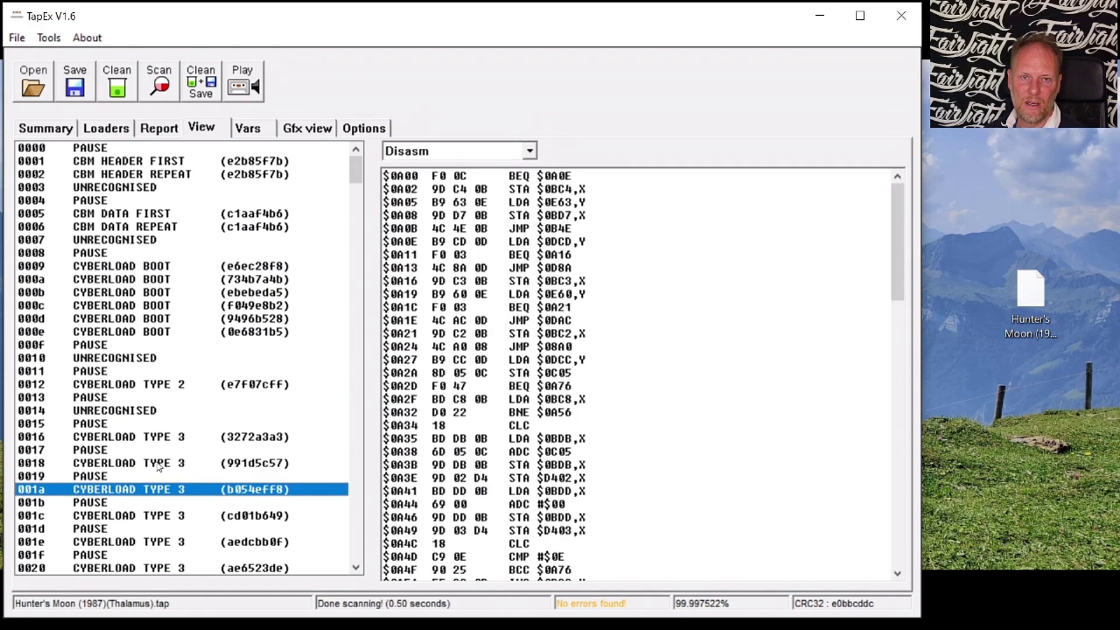
pyautogui.press('Down')
pyautogui.press('Down')
pyautogui.press('Down')
pyautogui.press('Down')
pyautogui.press('Down')
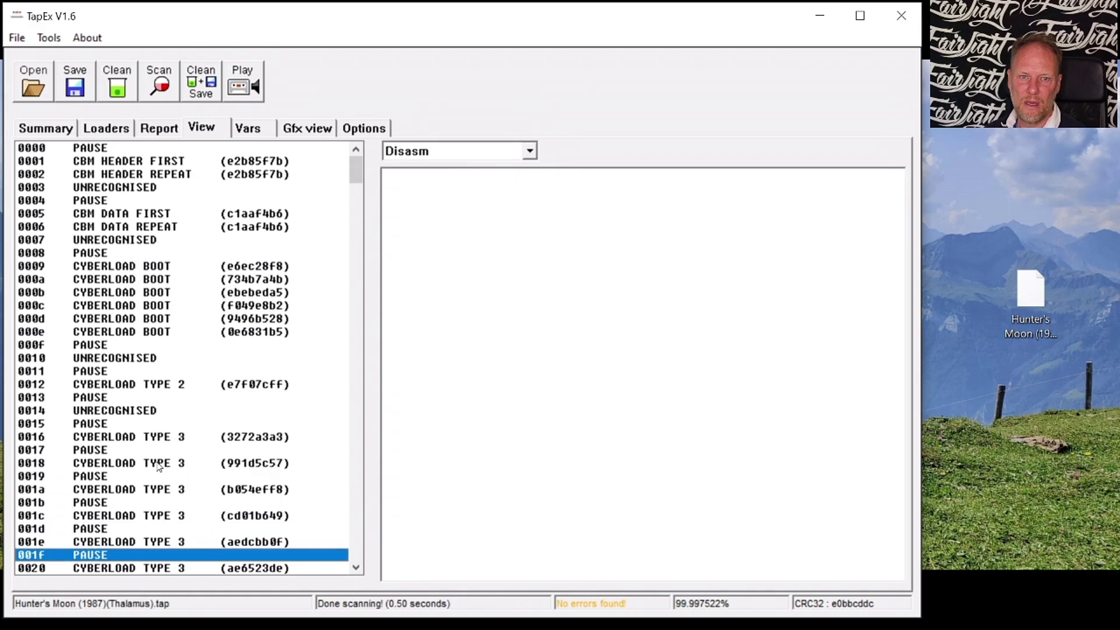
pyautogui.press('Up')
pyautogui.press('Down')
pyautogui.press('Down')
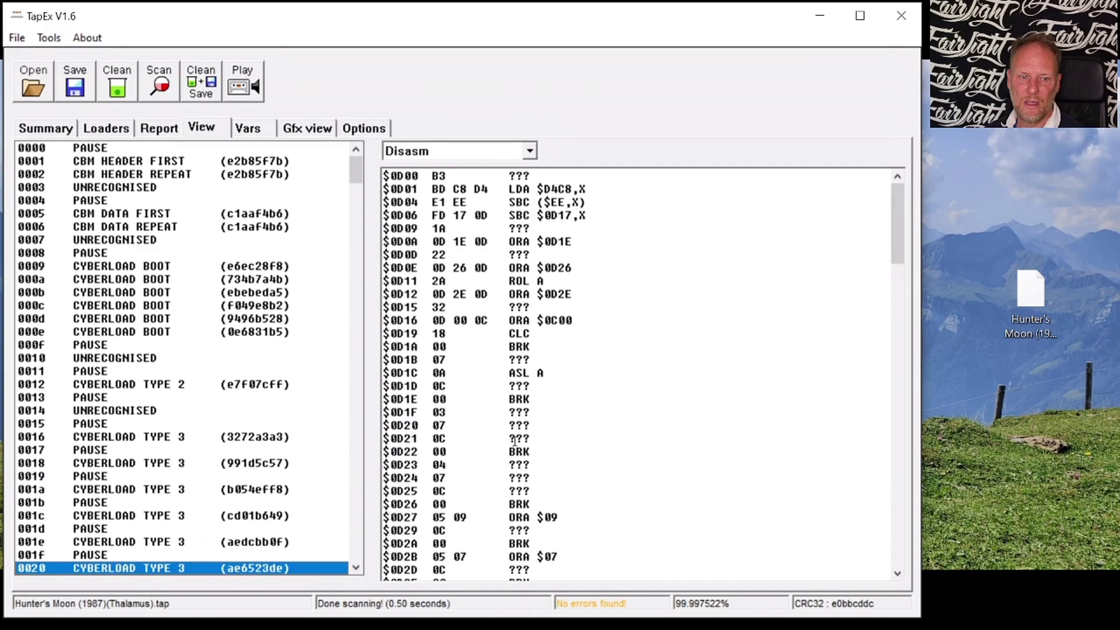
# - Continue through the CYBERLOAD TYPE 3 blocks from 0022 to 002d, checking the PAUSE block just before 002d
pyautogui.scroll(-3, 186, 405)
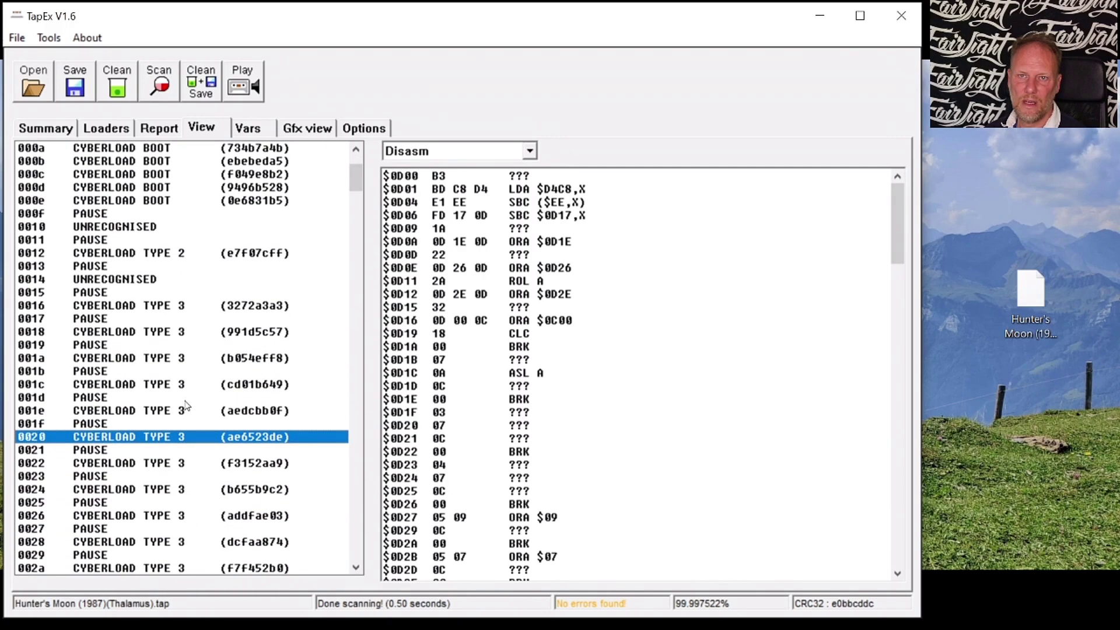
pyautogui.press('Down')
pyautogui.press('Down')
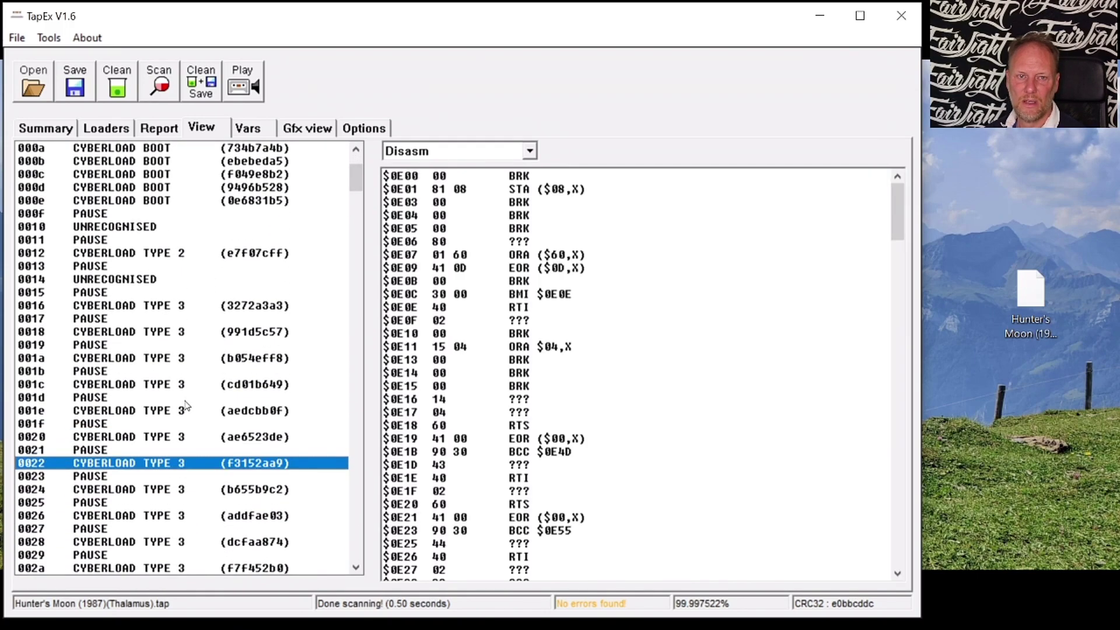
pyautogui.press('Down')
pyautogui.press('Down')
pyautogui.press('Down')
pyautogui.press('Down')
pyautogui.press('Down')
pyautogui.press('Down')
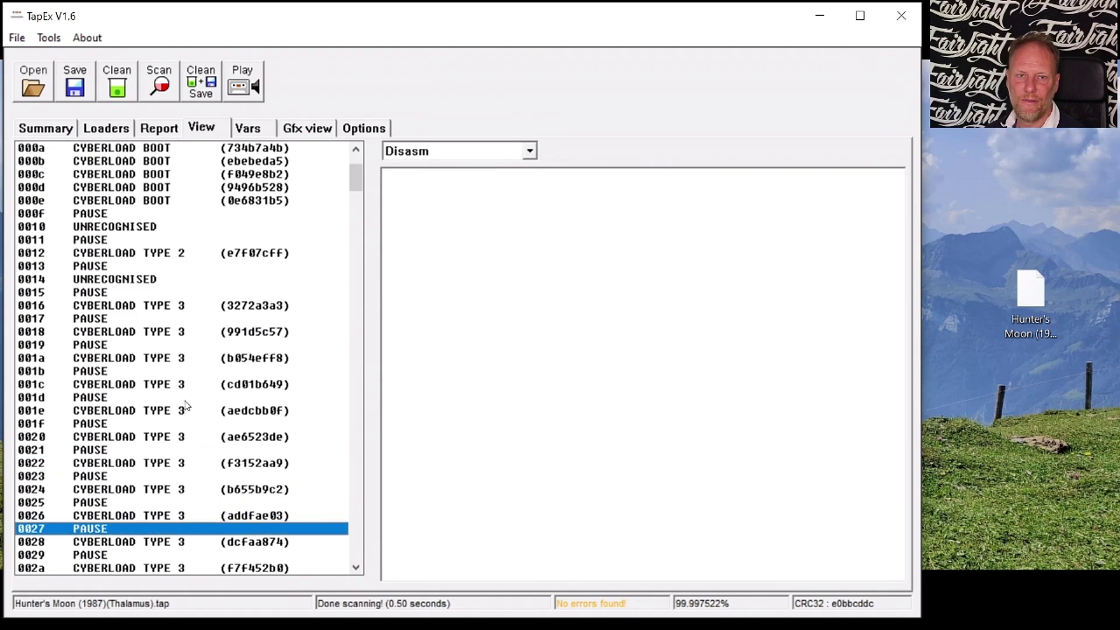
pyautogui.press('Down')
pyautogui.press('Down')
pyautogui.press('Down')
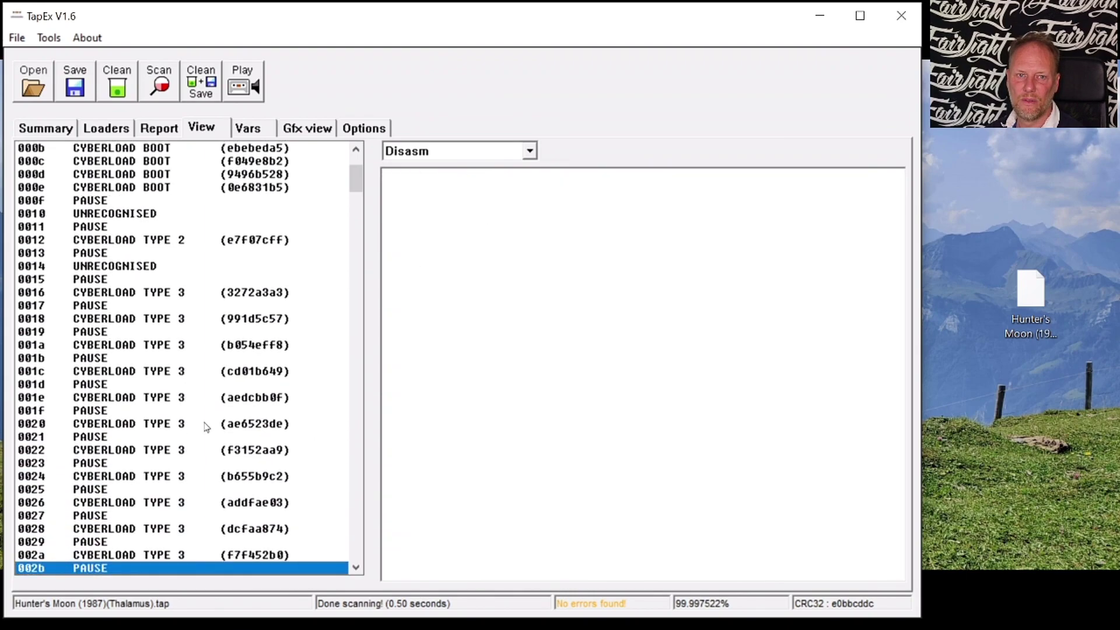
pyautogui.press('Down')
pyautogui.press('Down')
pyautogui.scroll(-1, 200, 417)
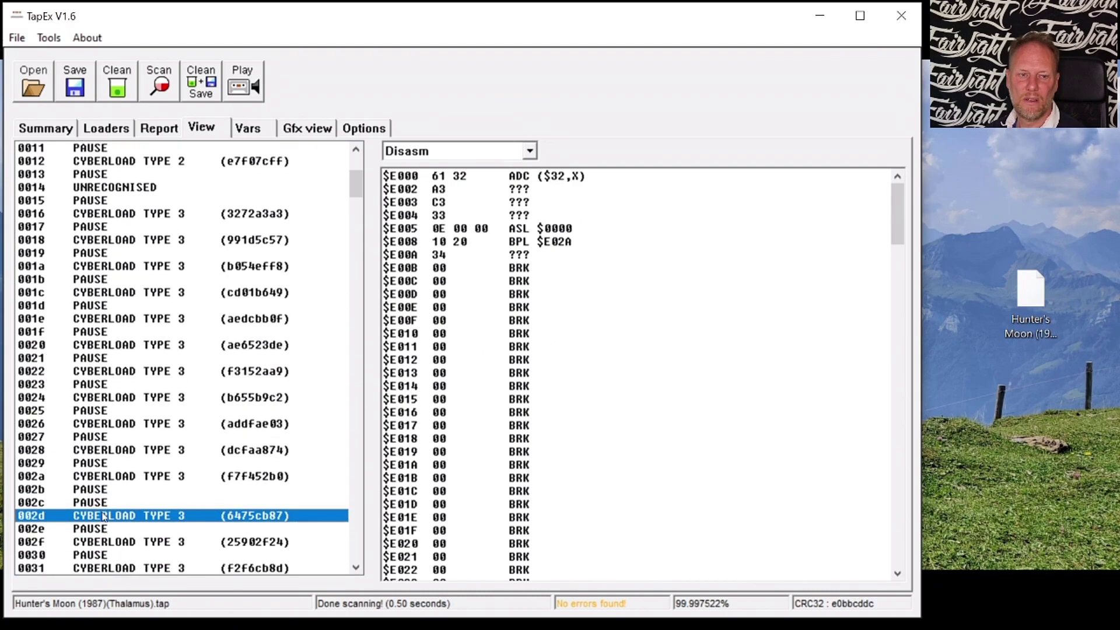
pyautogui.press('Up')
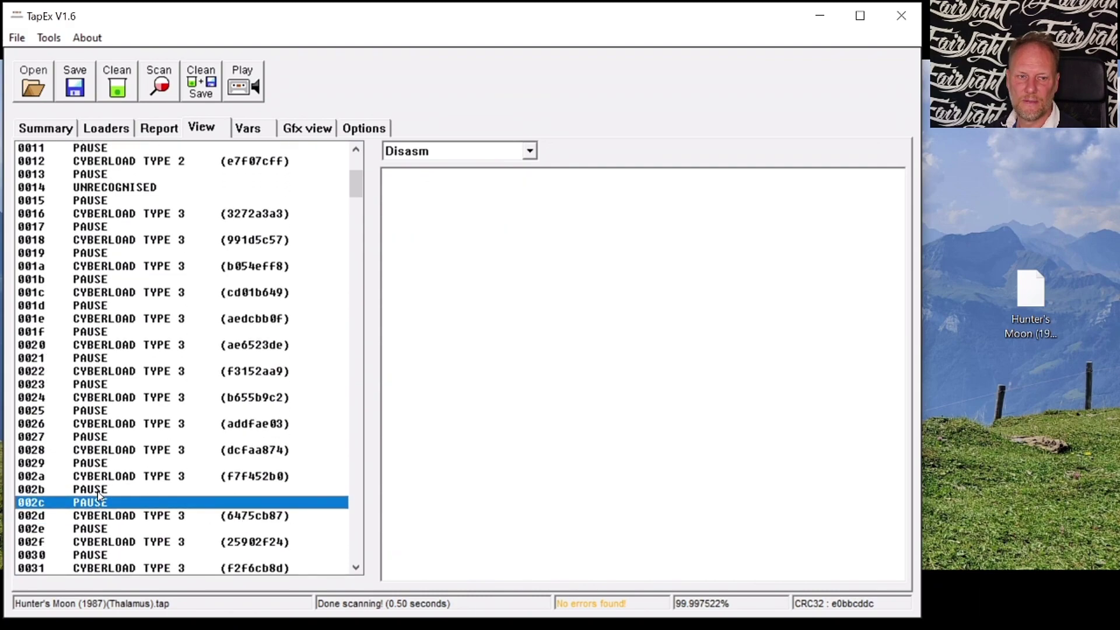
pyautogui.press('Down')
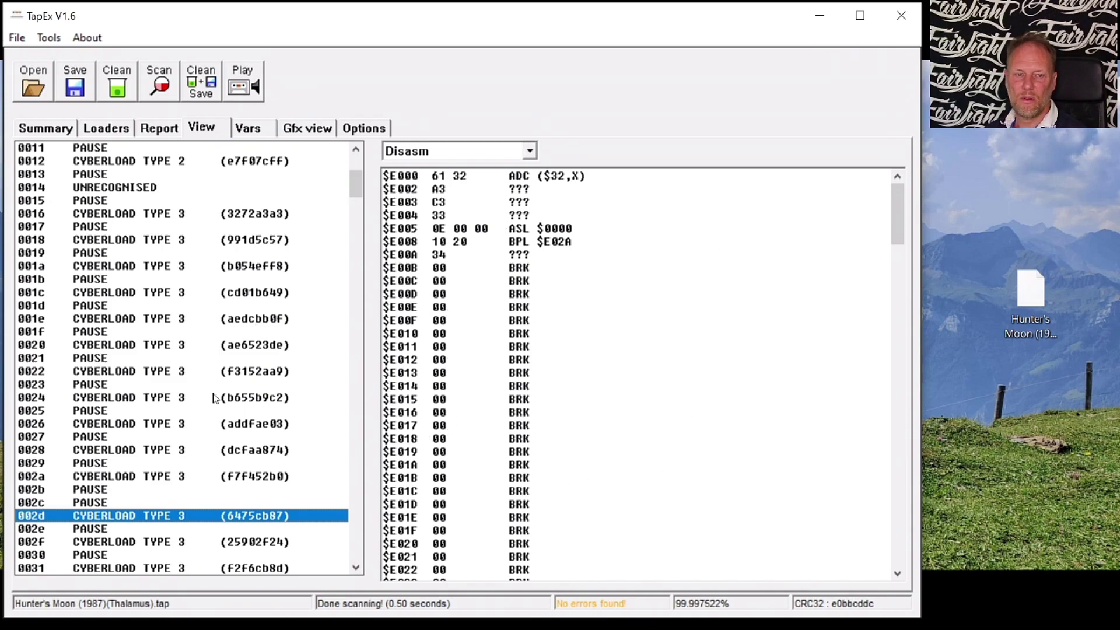
# - View the disassembly of the adjacent CYBERLOAD TYPE 3 blocks 0069 and 006a, reading 006a to its end
pyautogui.scroll(-3, 213, 396)
pyautogui.scroll(-1, 214, 397)
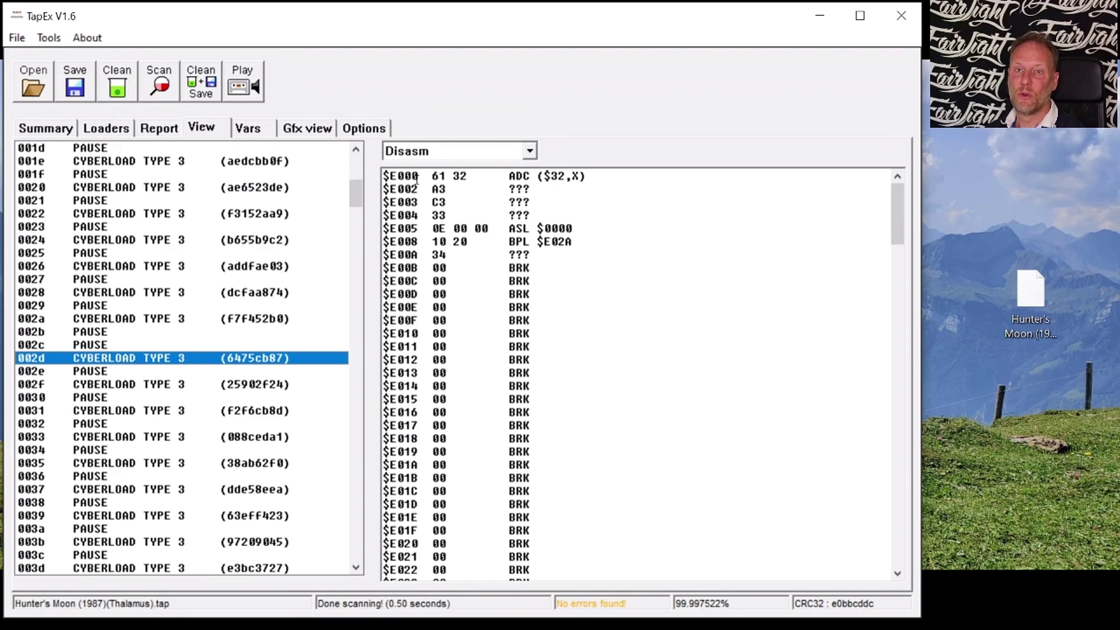
pyautogui.scroll(-10, 175, 365)
pyautogui.scroll(-3, 175, 365)
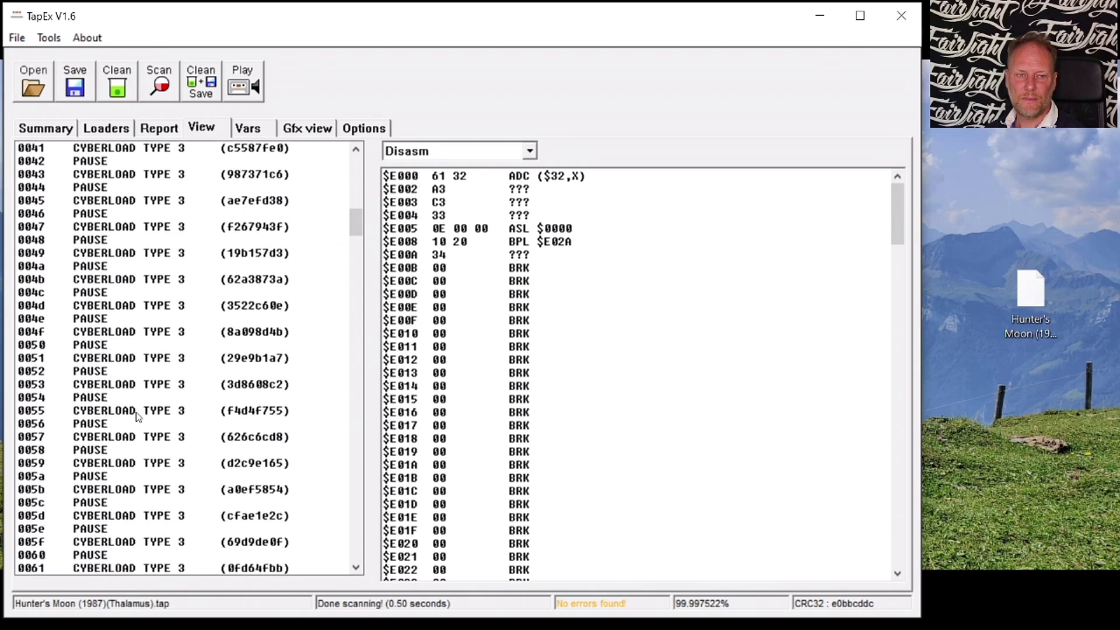
pyautogui.scroll(-4, 147, 451)
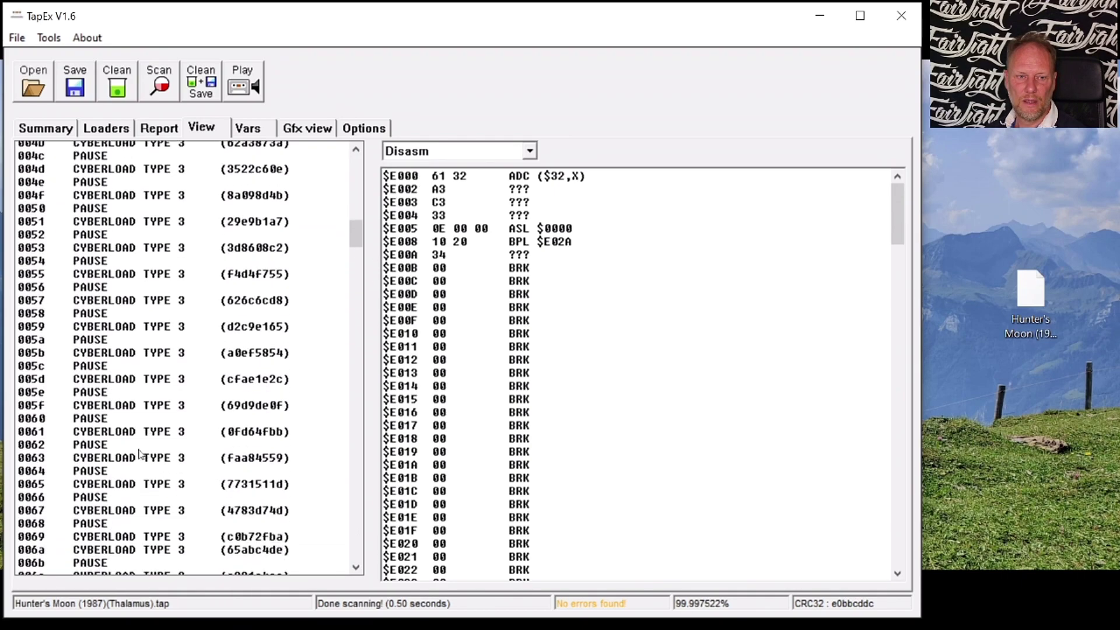
pyautogui.click(124, 491)
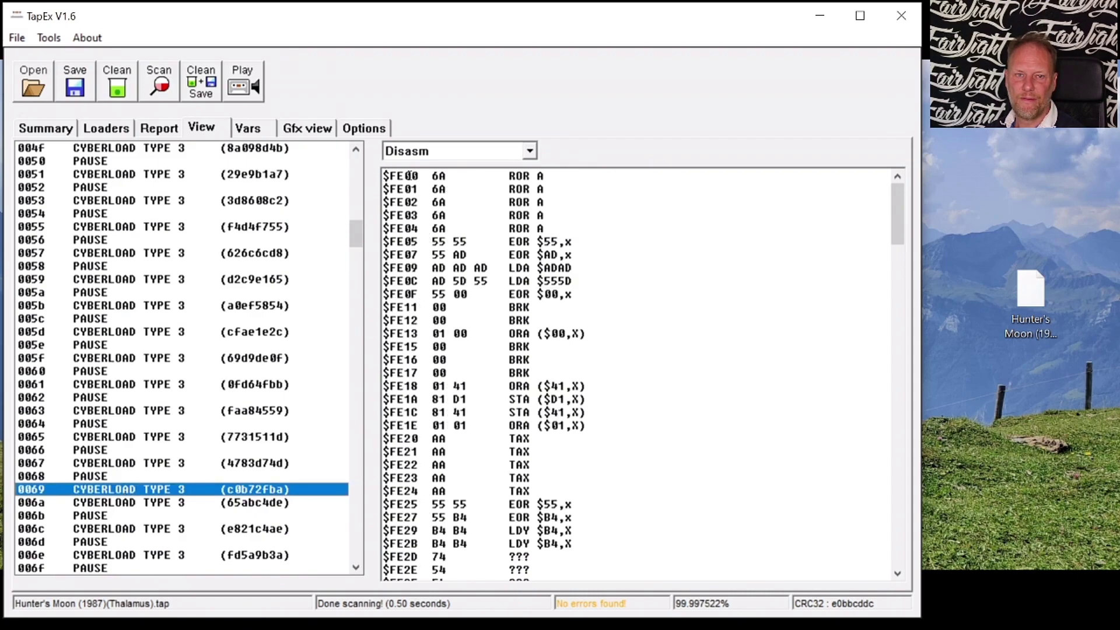
pyautogui.press('Down')
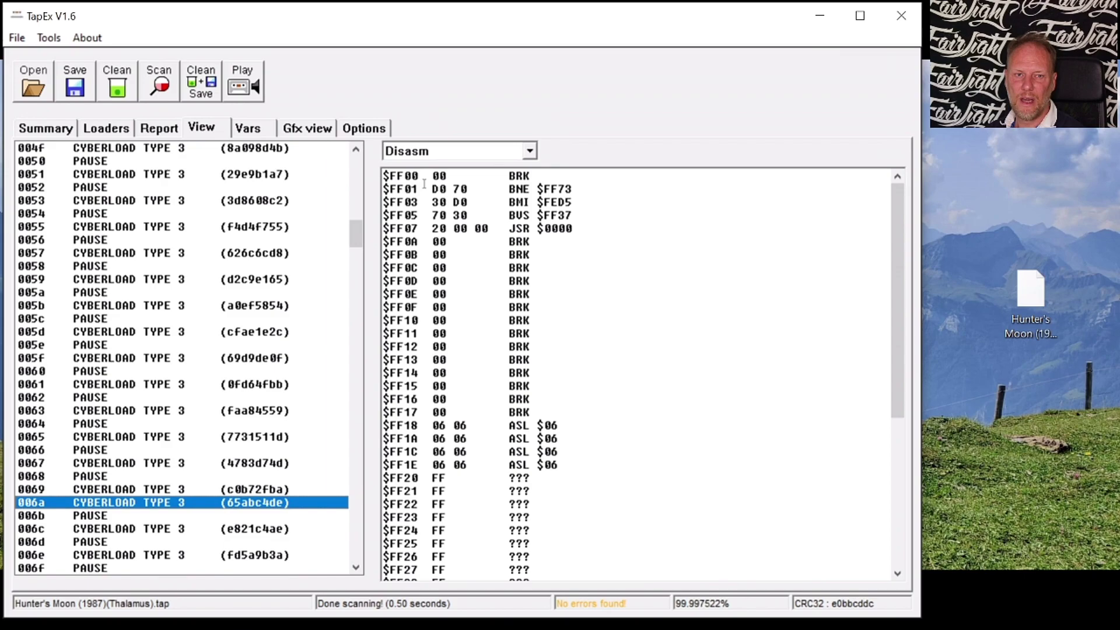
pyautogui.scroll(-7, 482, 184)
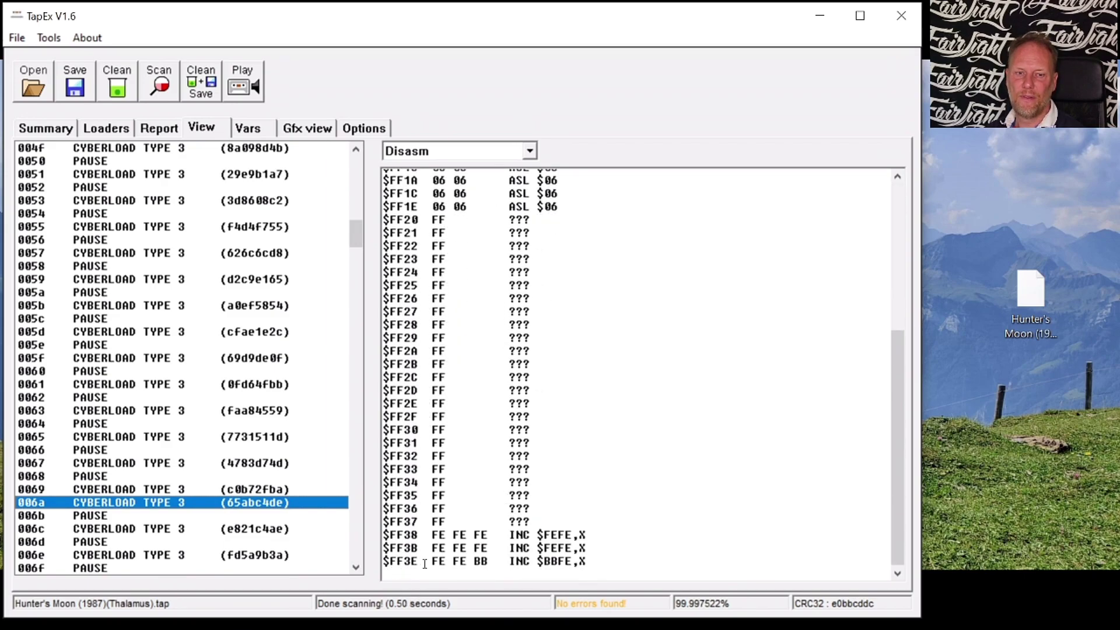
# - Switch the display of block 006a to File details, and view the file details of block 006c
pyautogui.click(446, 150)
pyautogui.click(435, 183)
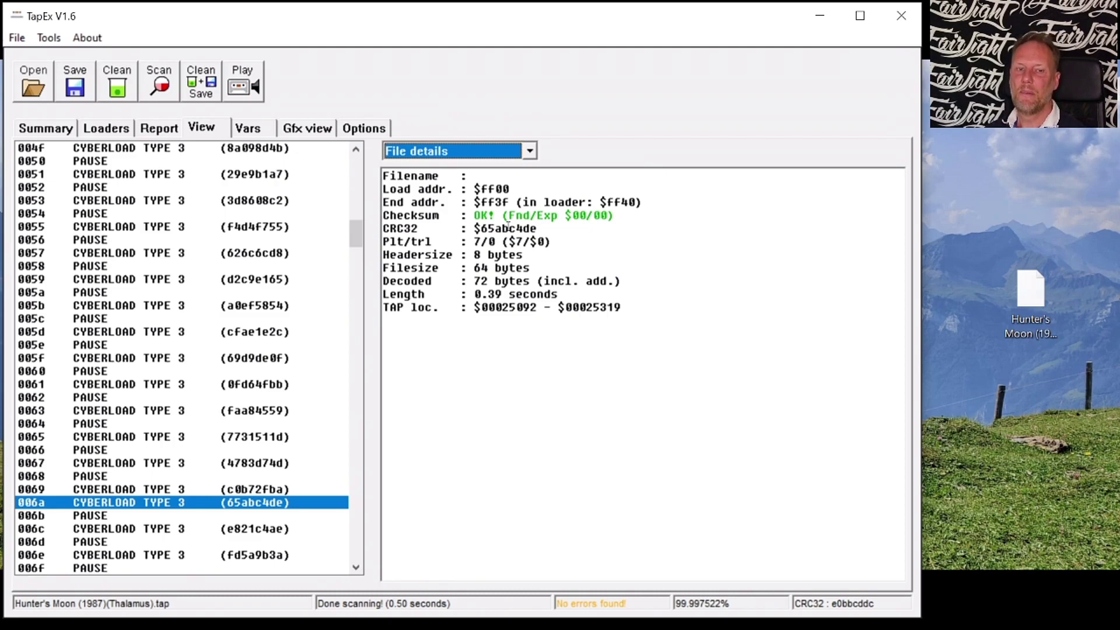
pyautogui.click(121, 521)
pyautogui.click(121, 528)
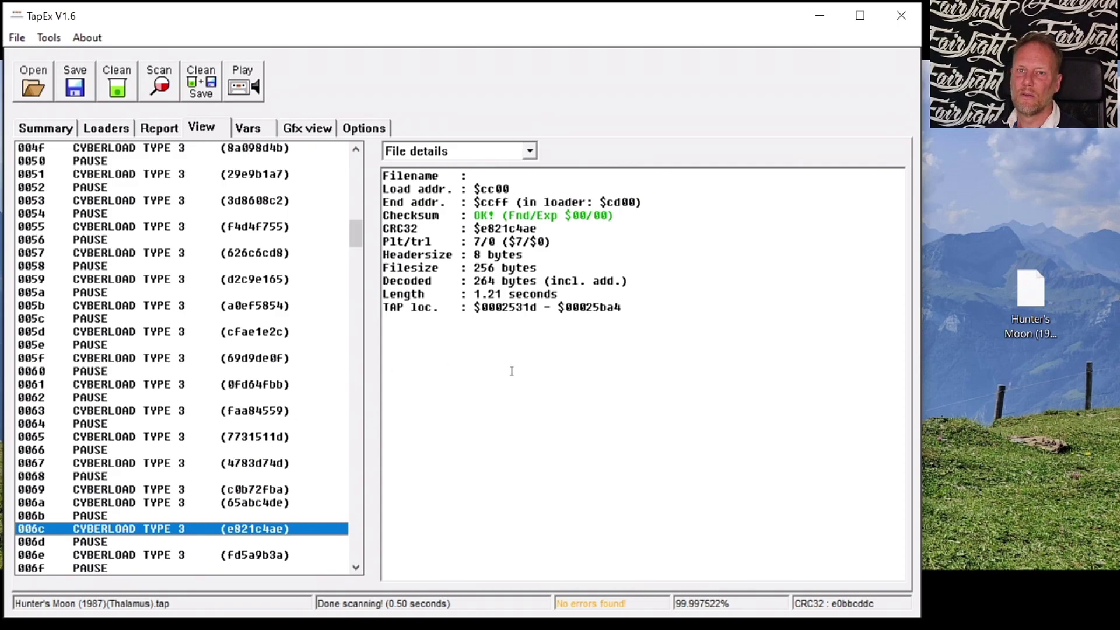
# - View the file details of the following blocks one after another, from 006e to 0075
pyautogui.click(357, 568)
pyautogui.click(357, 569)
pyautogui.click(357, 569)
pyautogui.click(357, 569)
pyautogui.click(357, 569)
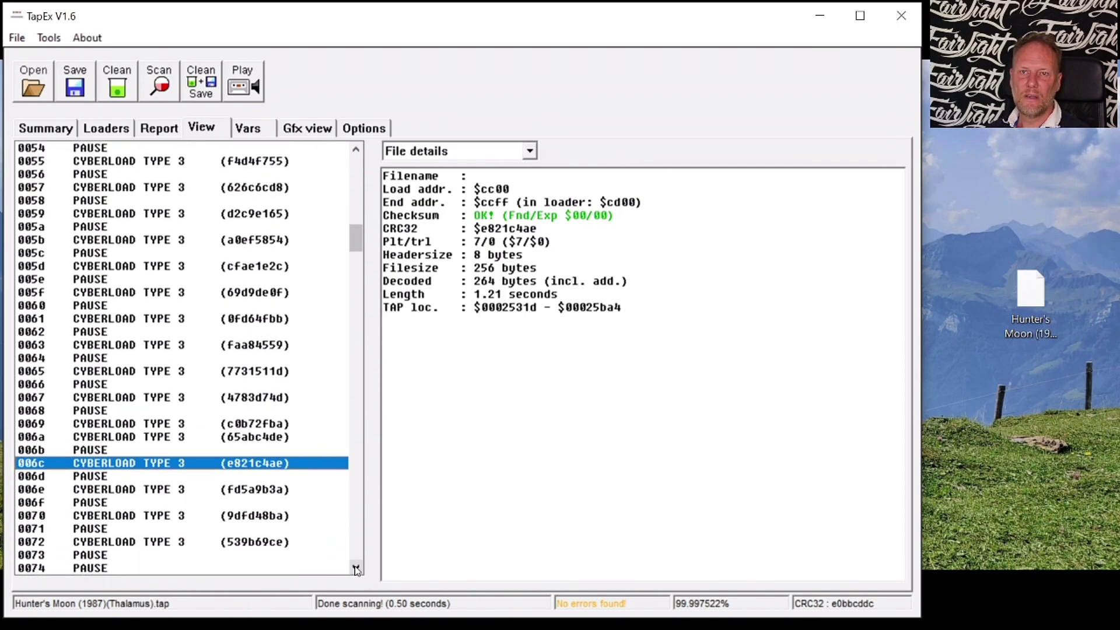
pyautogui.click(357, 569)
pyautogui.click(357, 568)
pyautogui.click(357, 569)
pyautogui.click(357, 569)
pyautogui.click(357, 569)
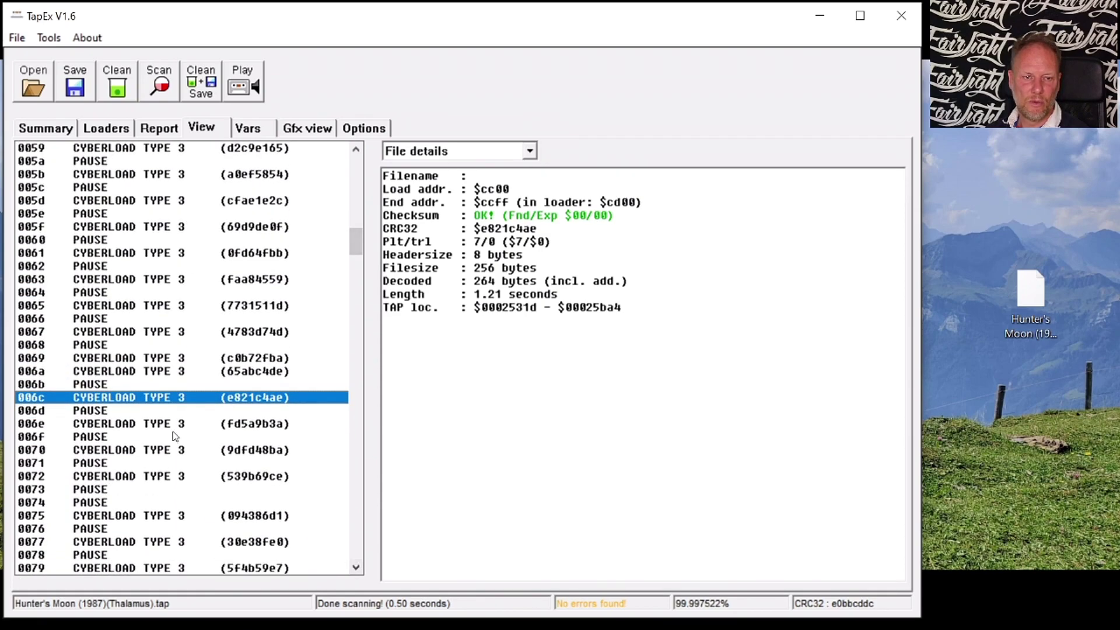
pyautogui.click(152, 425)
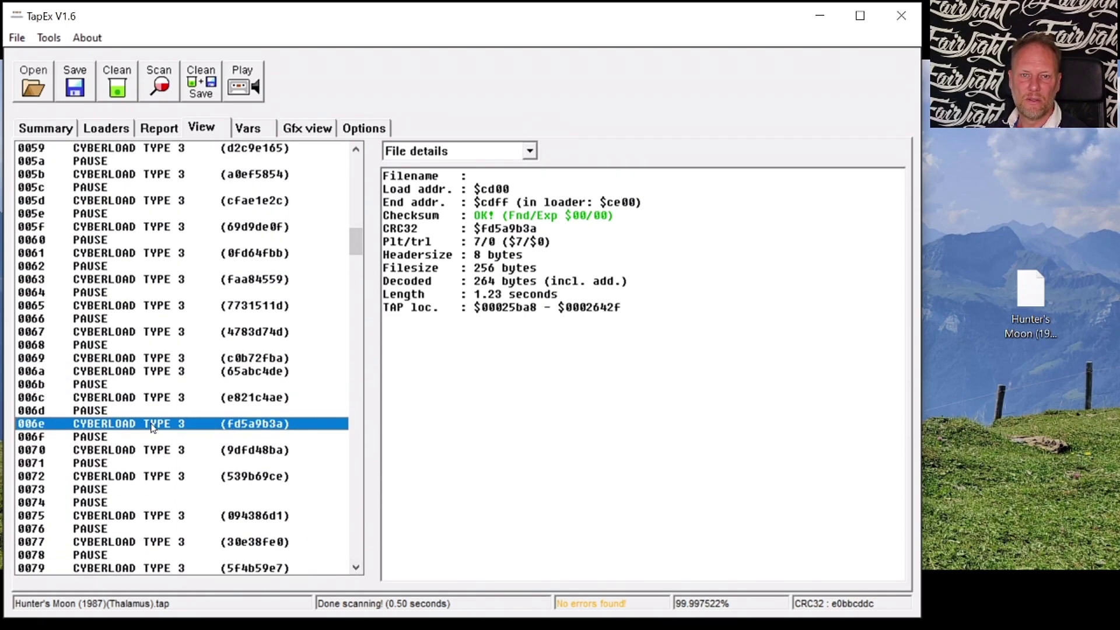
pyautogui.press('Down')
pyautogui.press('Down')
pyautogui.press('Down')
pyautogui.press('Down')
pyautogui.press('Down')
pyautogui.press('Down')
pyautogui.press('Down')
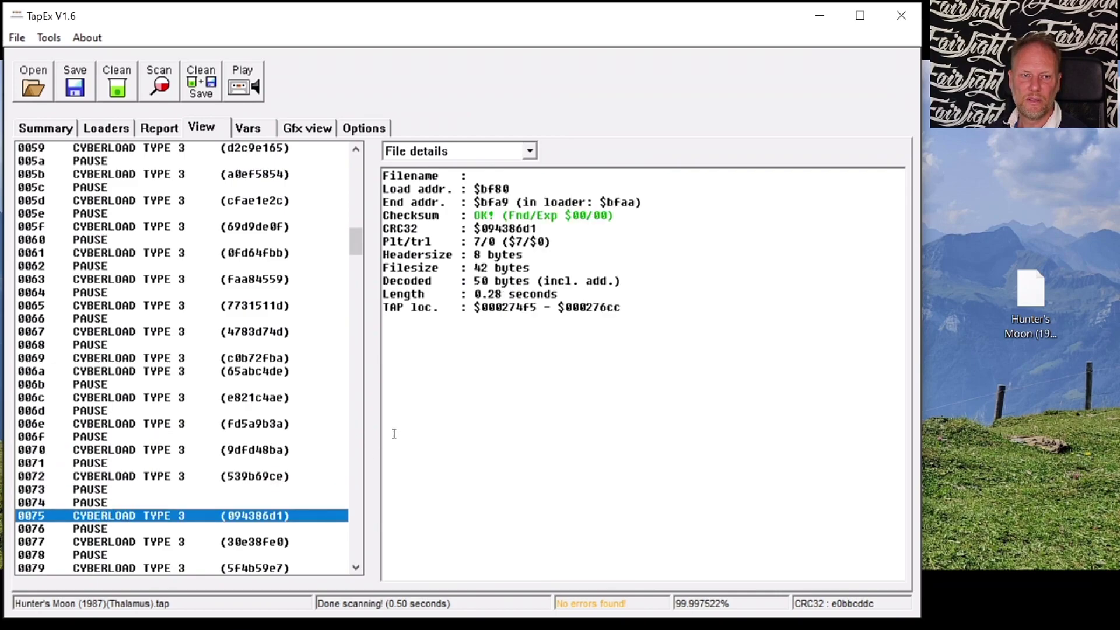
# - Switch block 0075's display back to Disasm, and view the disassembly of block 0077
pyautogui.click(466, 152)
pyautogui.click(465, 200)
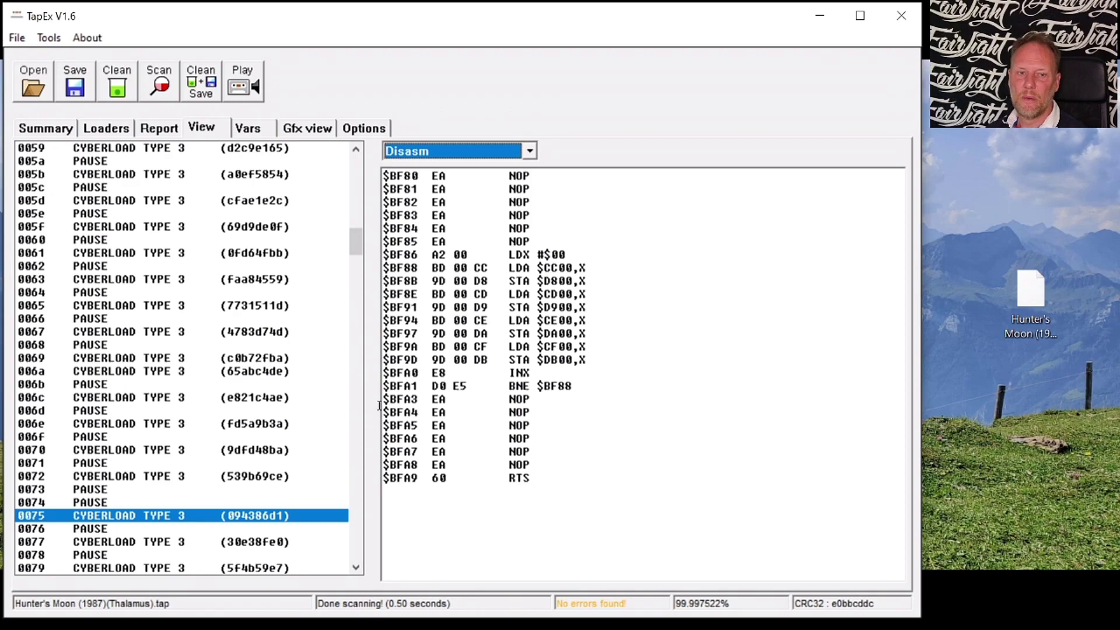
pyautogui.scroll(-2, 248, 502)
pyautogui.click(173, 493)
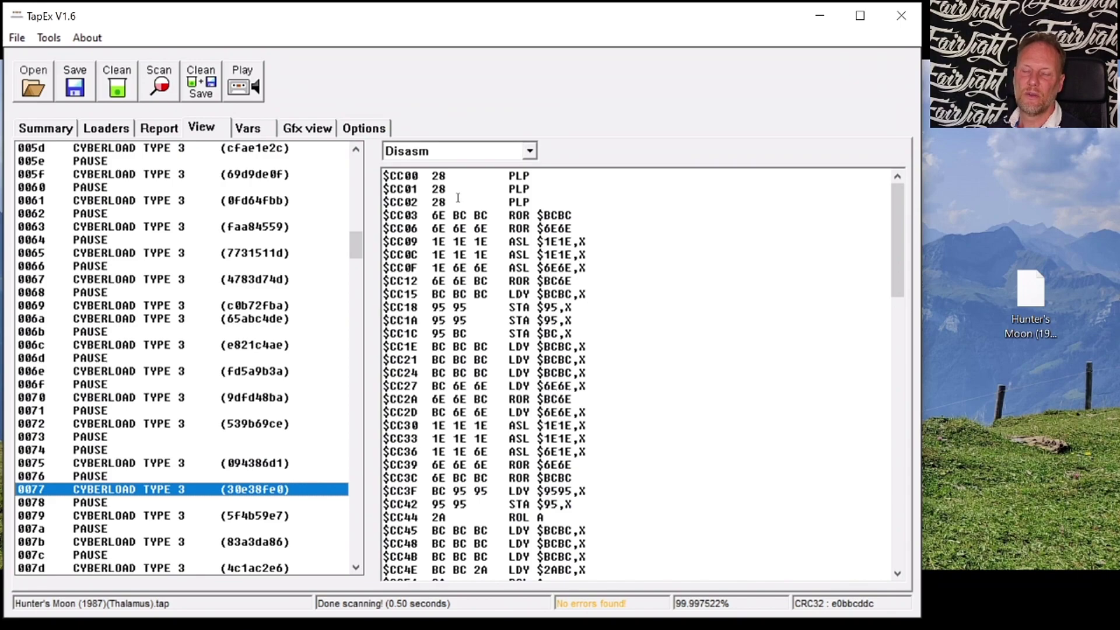
# - View the disassembly of the blocks following 0077 one after another up to 007f, and of block 0082
pyautogui.scroll(-5, 174, 390)
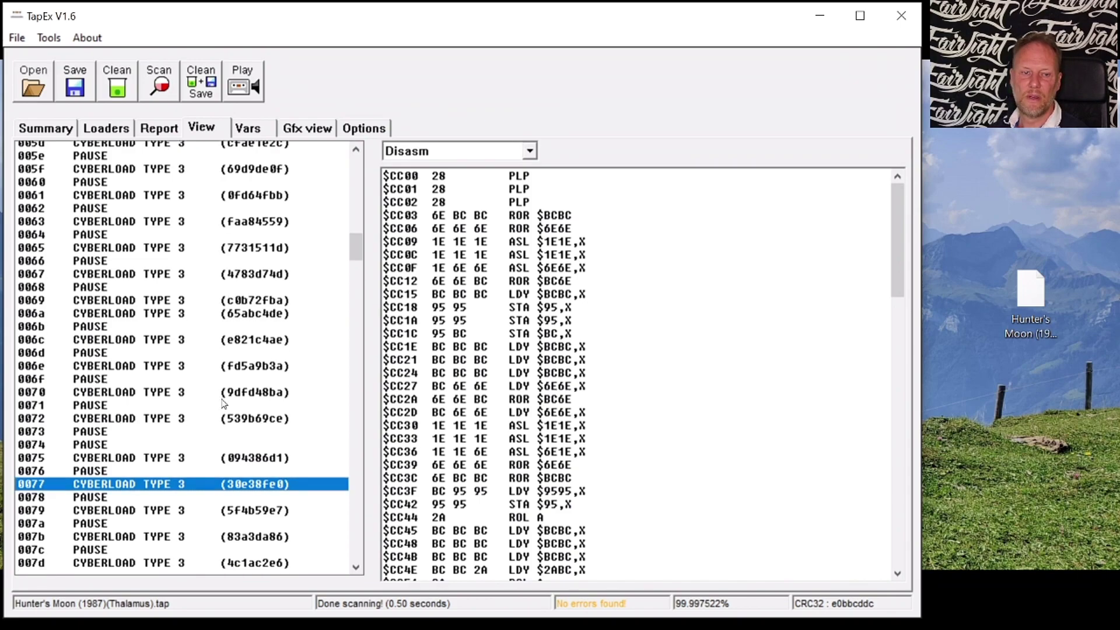
pyautogui.press('Down')
pyautogui.press('Down')
pyautogui.press('Down')
pyautogui.press('Down')
pyautogui.press('Down')
pyautogui.press('Down')
pyautogui.press('Down')
pyautogui.press('Down')
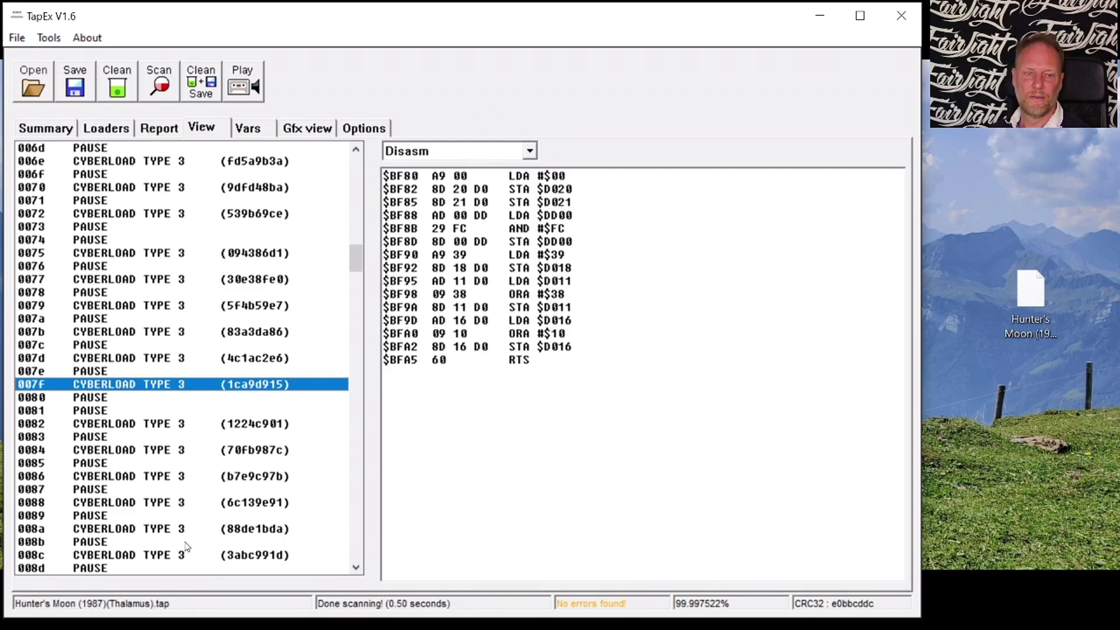
pyautogui.click(115, 425)
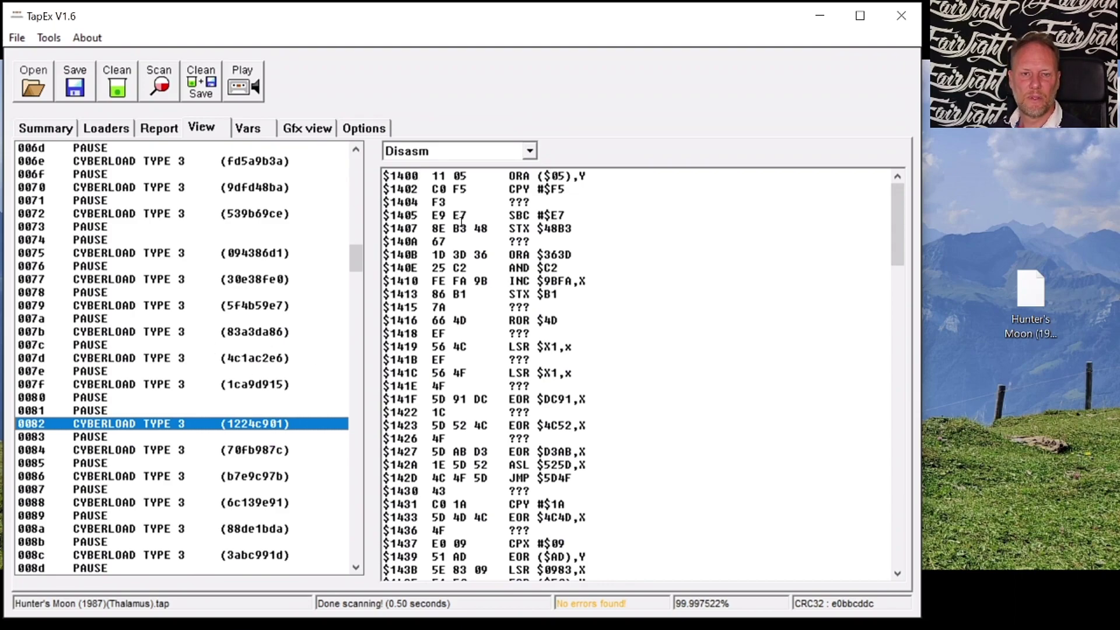
# - Skip ahead in the block list and go through the CYBERLOAD TYPE 3 blocks one after another, past 00df to 00e9
pyautogui.scroll(-10, 335, 492)
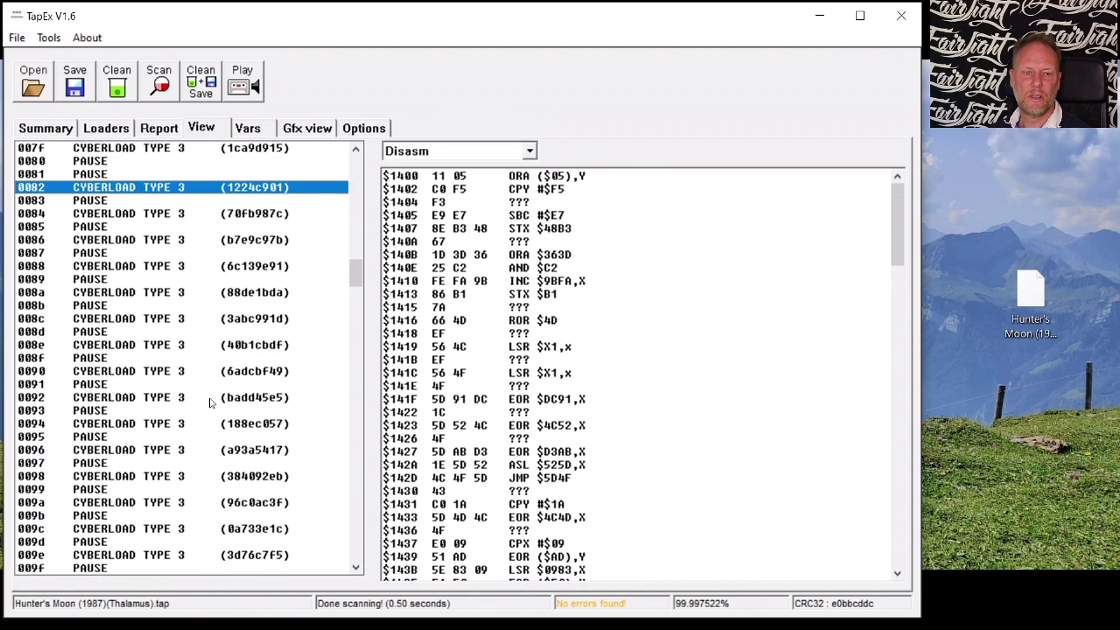
pyautogui.scroll(-20, 203, 380)
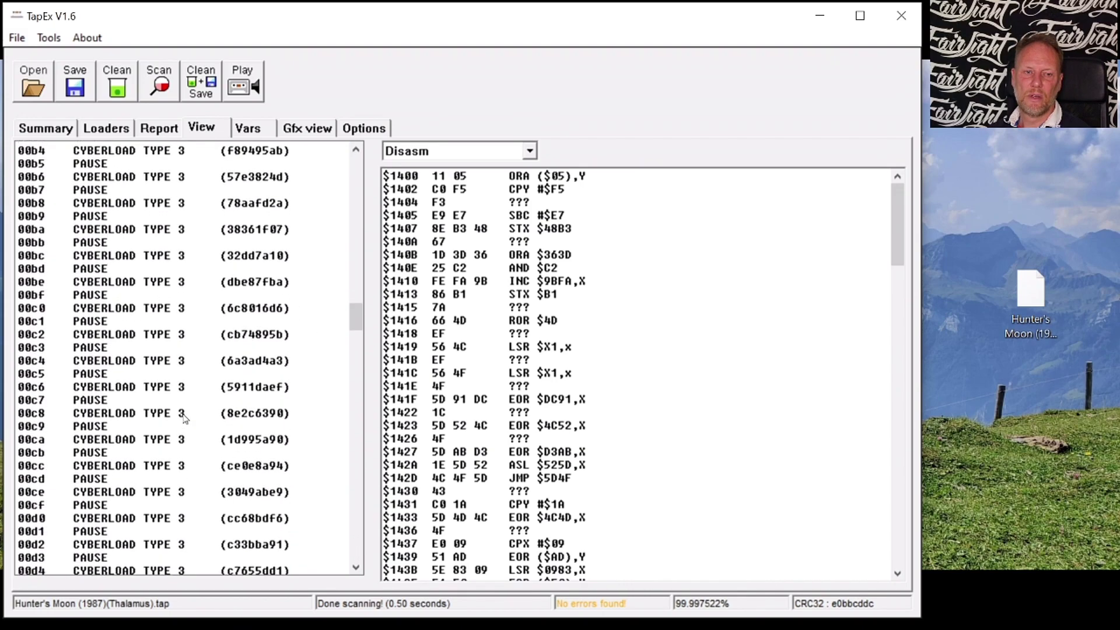
pyautogui.click(159, 450)
pyautogui.press('Down')
pyautogui.press('Down')
pyautogui.press('Down')
pyautogui.press('Down')
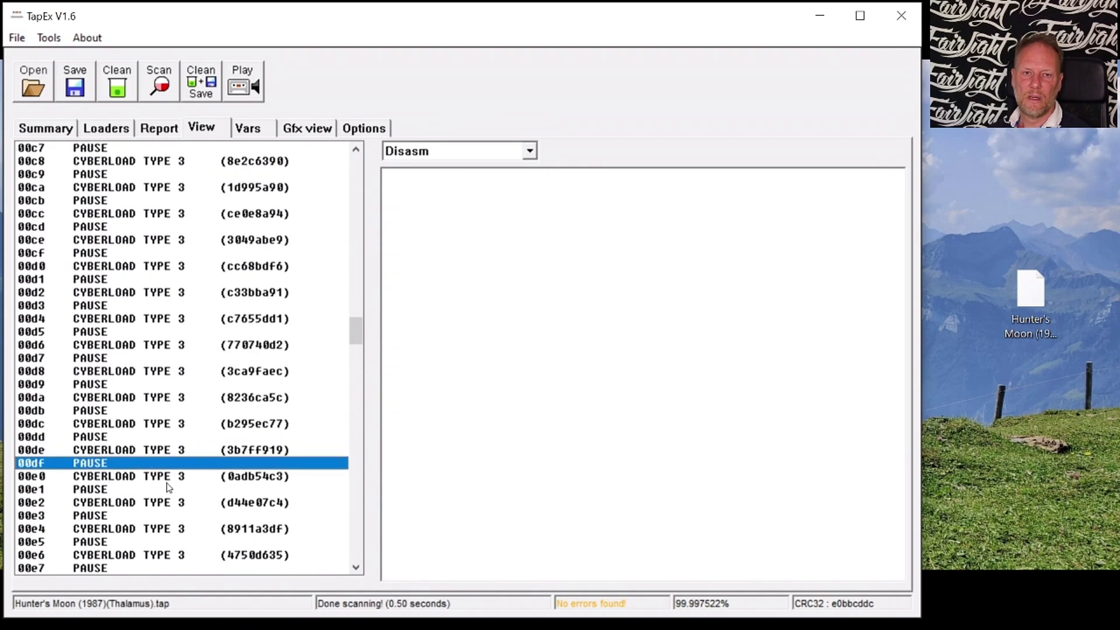
pyautogui.press('Down')
pyautogui.press('Down')
pyautogui.press('Down')
pyautogui.press('Down')
pyautogui.press('Down')
pyautogui.press('Down')
pyautogui.press('Down')
pyautogui.press('Down')
pyautogui.press('Down')
pyautogui.press('Down')
pyautogui.press('Down')
pyautogui.press('Down')
pyautogui.press('Down')
pyautogui.press('Down')
pyautogui.press('Down')
# - Sample the disassembly of CYBERLOAD TYPE 3 blocks 0116 and 016a farther along the tape
pyautogui.scroll(-10, 182, 423)
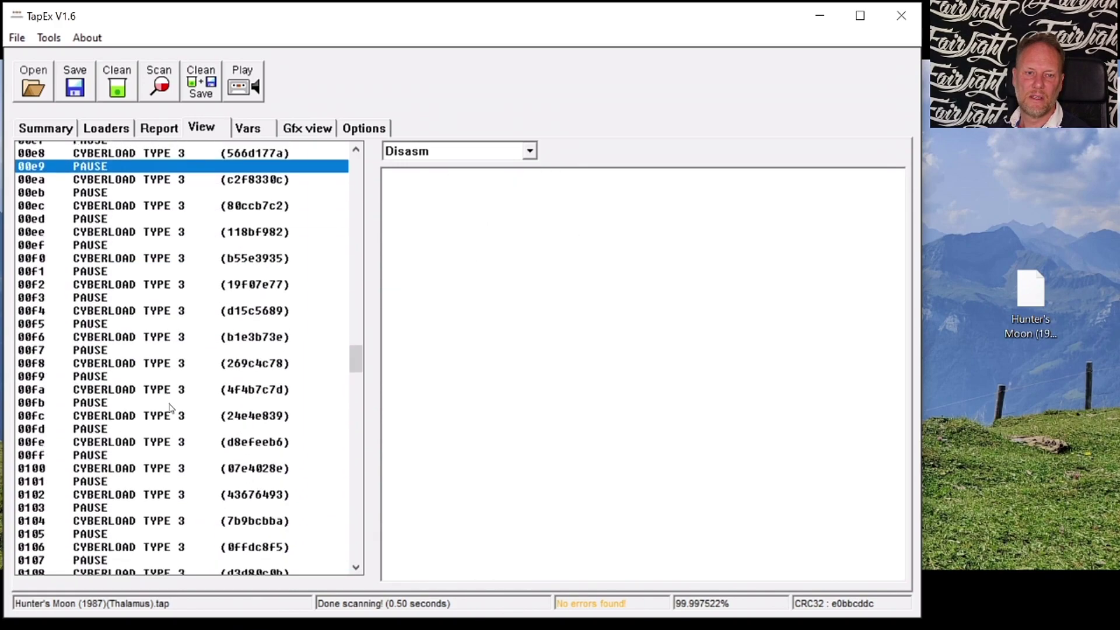
pyautogui.scroll(-4, 182, 422)
pyautogui.click(178, 450)
pyautogui.scroll(-9, 173, 432)
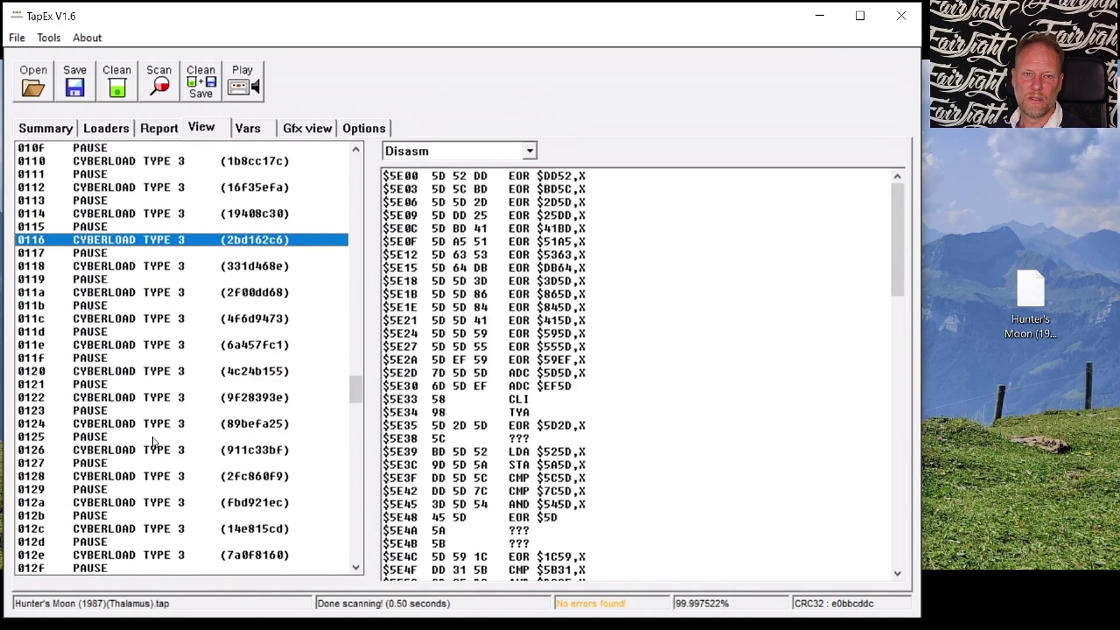
pyautogui.scroll(-19, 172, 431)
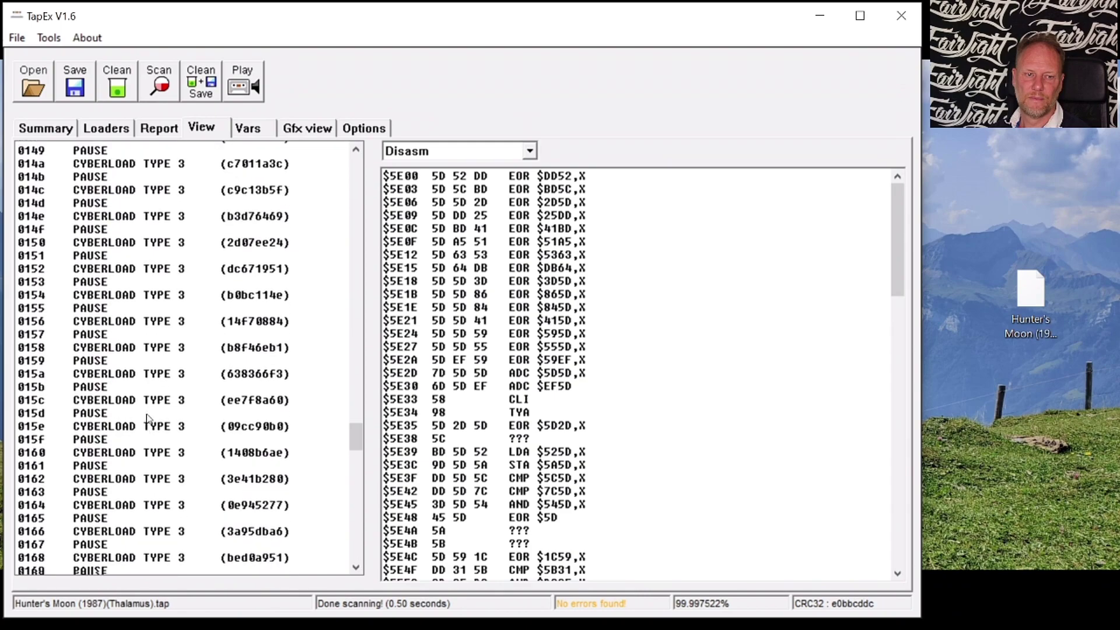
pyautogui.click(142, 409)
pyautogui.click(139, 423)
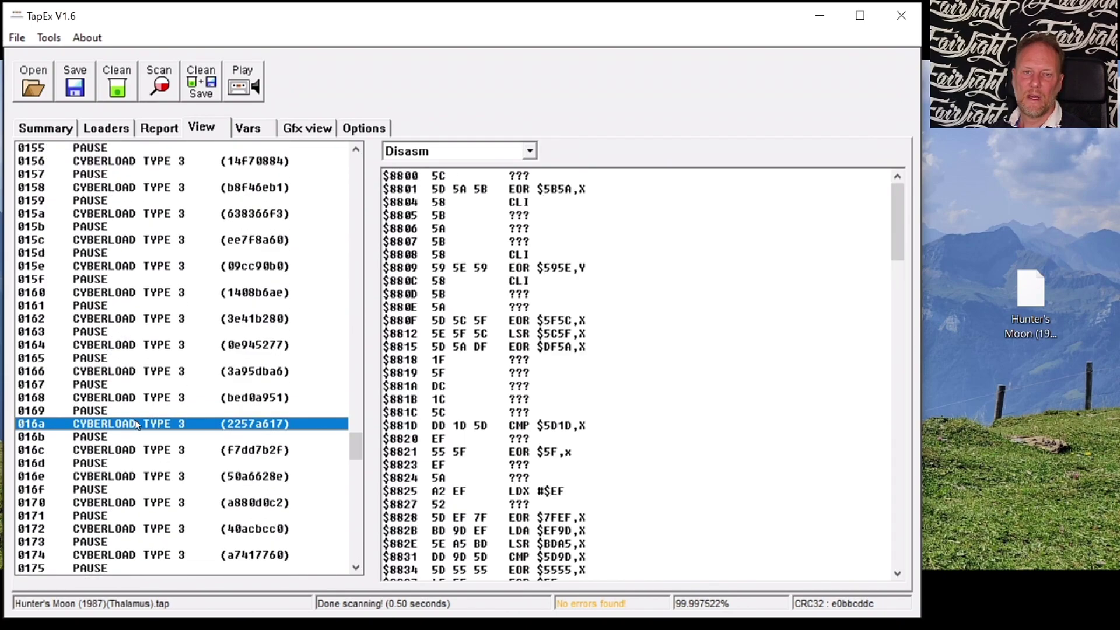
# - View the disassembly of block 01b0 and of the adjacent blocks 01d0 and 01d1
pyautogui.scroll(-3, 145, 421)
pyautogui.scroll(-18, 144, 421)
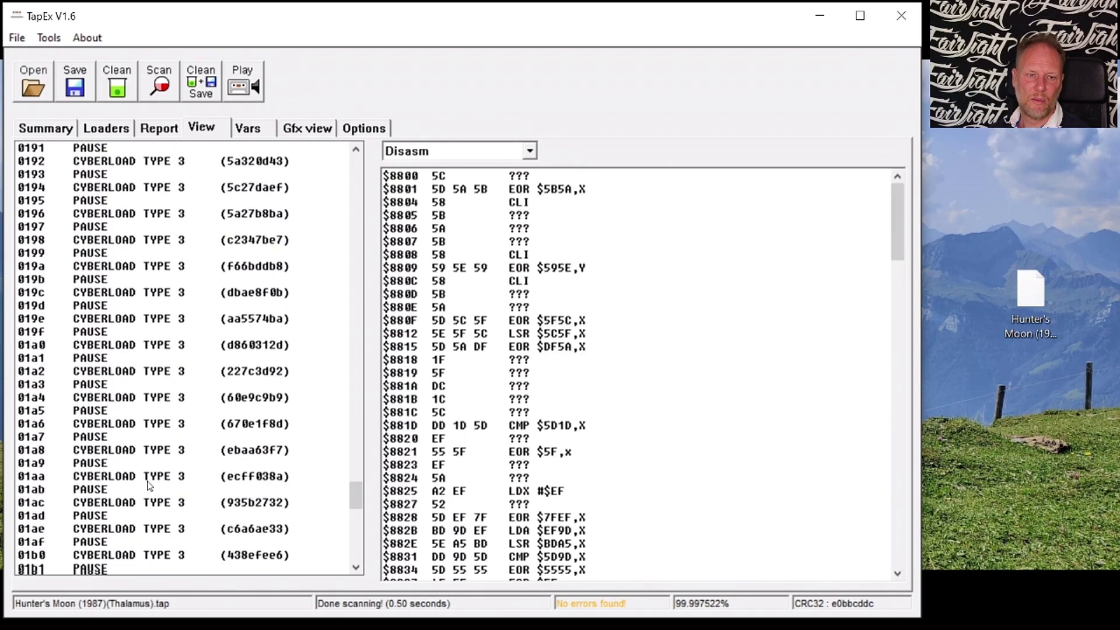
pyautogui.click(118, 504)
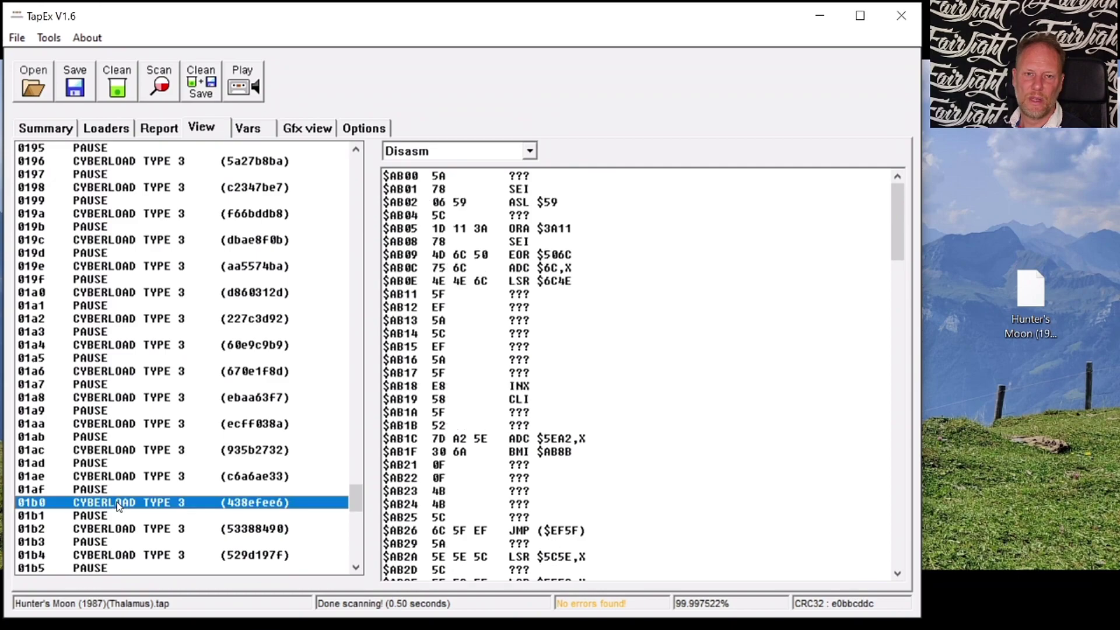
pyautogui.scroll(-3, 133, 484)
pyautogui.scroll(-11, 134, 483)
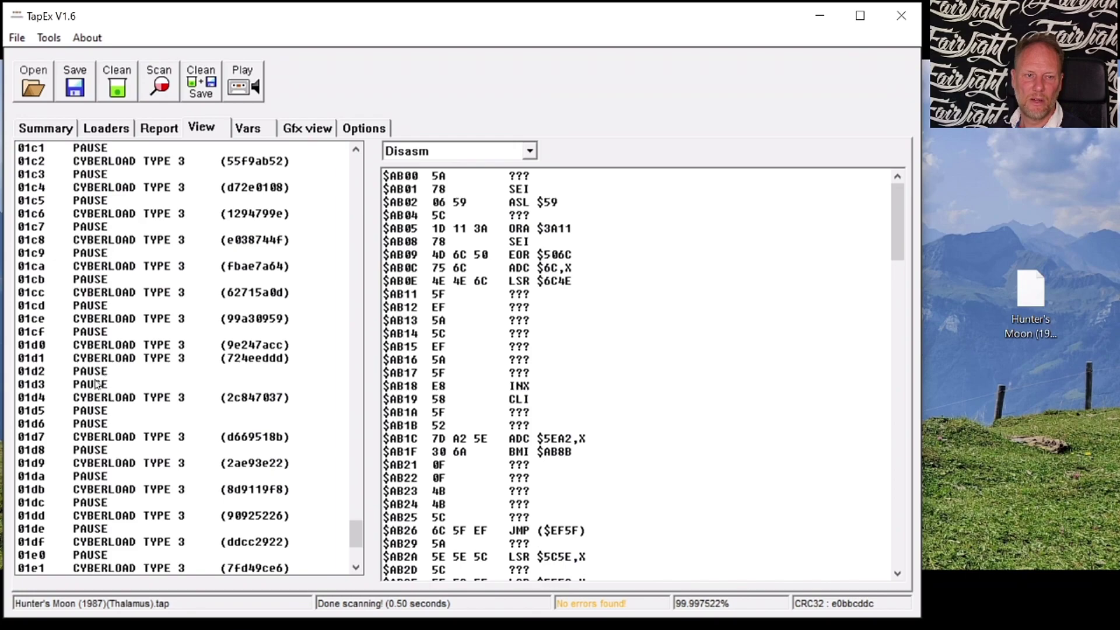
pyautogui.click(118, 343)
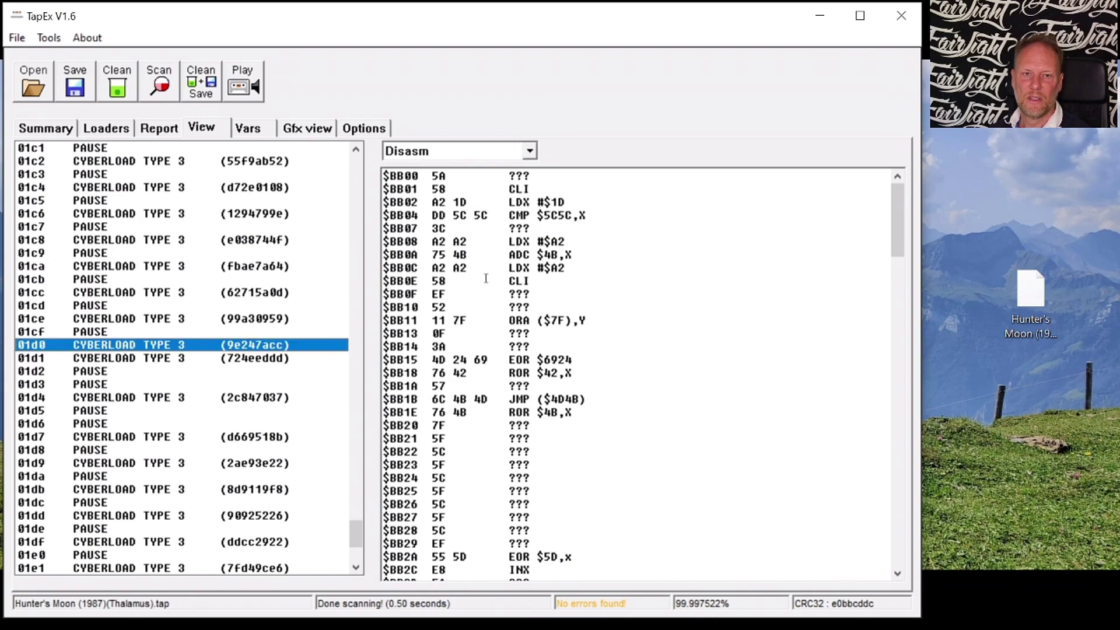
pyautogui.press('Down')
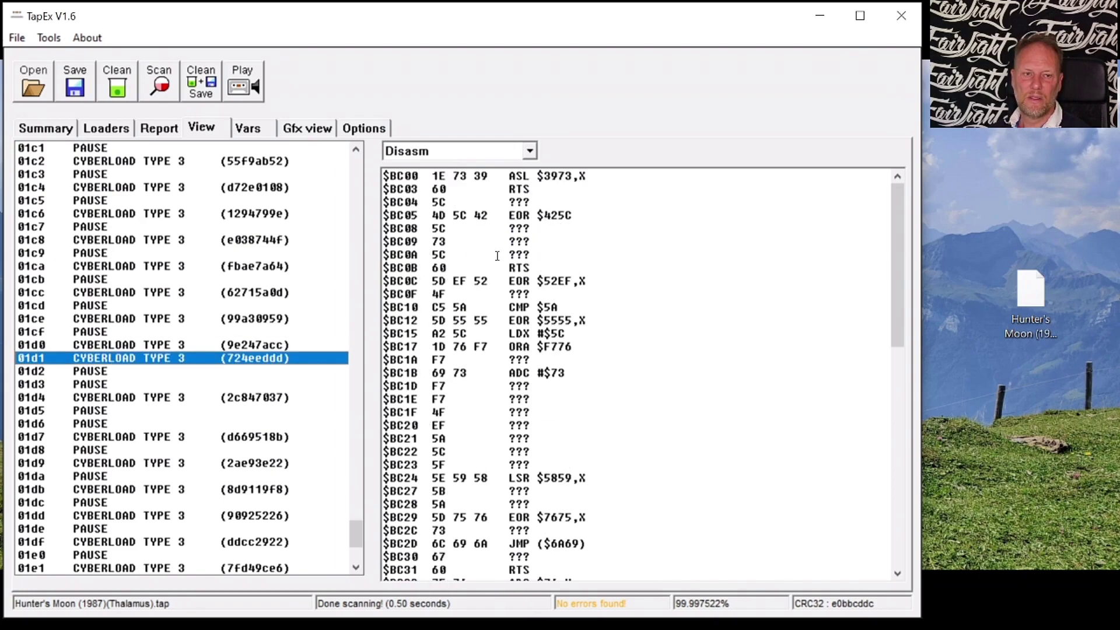
# - View the disassembly of block 01d4 and read it to its end
pyautogui.press('Down')
pyautogui.press('Down')
pyautogui.press('Down')
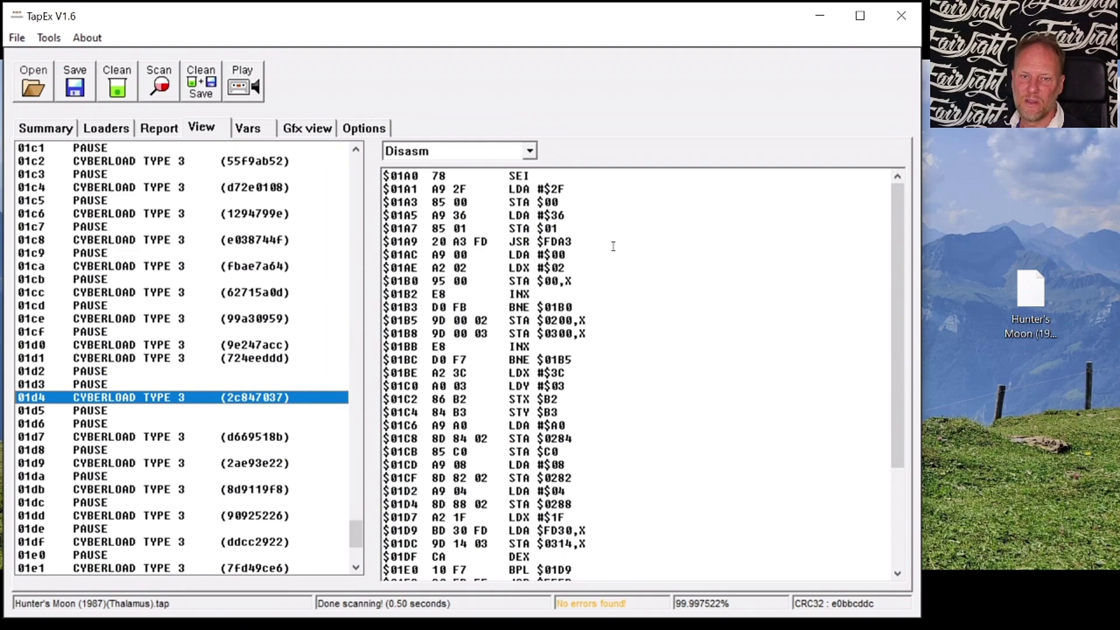
pyautogui.scroll(-2, 642, 392)
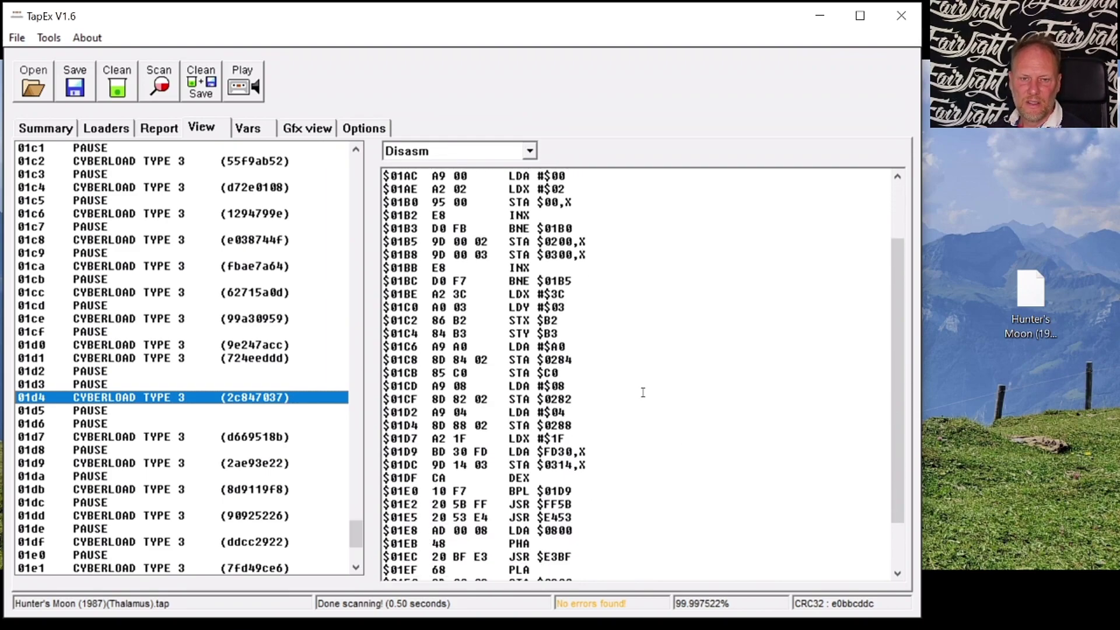
pyautogui.scroll(-2, 642, 392)
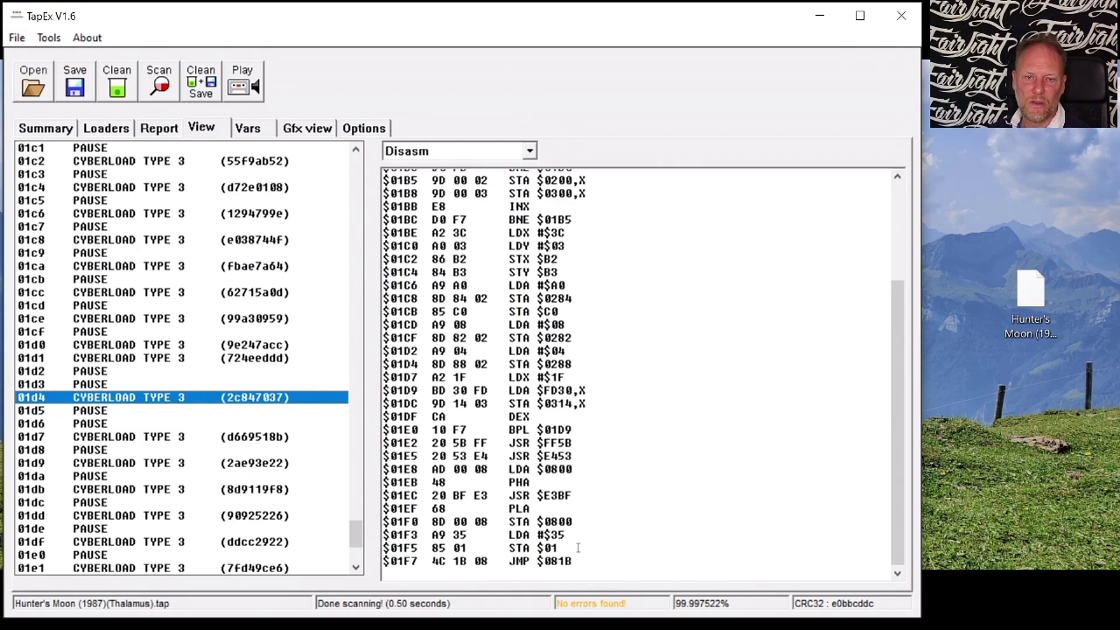
# - Reread block 01d4 from its start, highlighting the loop from $01D7 to $01E0 and the final JMP $081B
pyautogui.moveTo(894, 398); pyautogui.dragTo(896, 236)
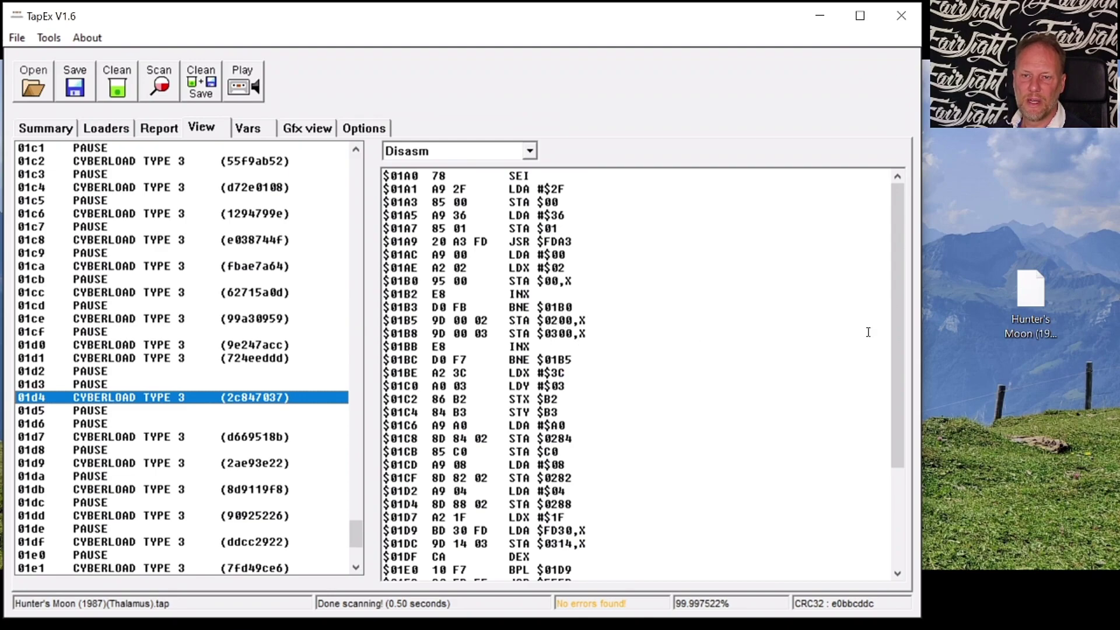
pyautogui.moveTo(896, 338); pyautogui.dragTo(820, 383)
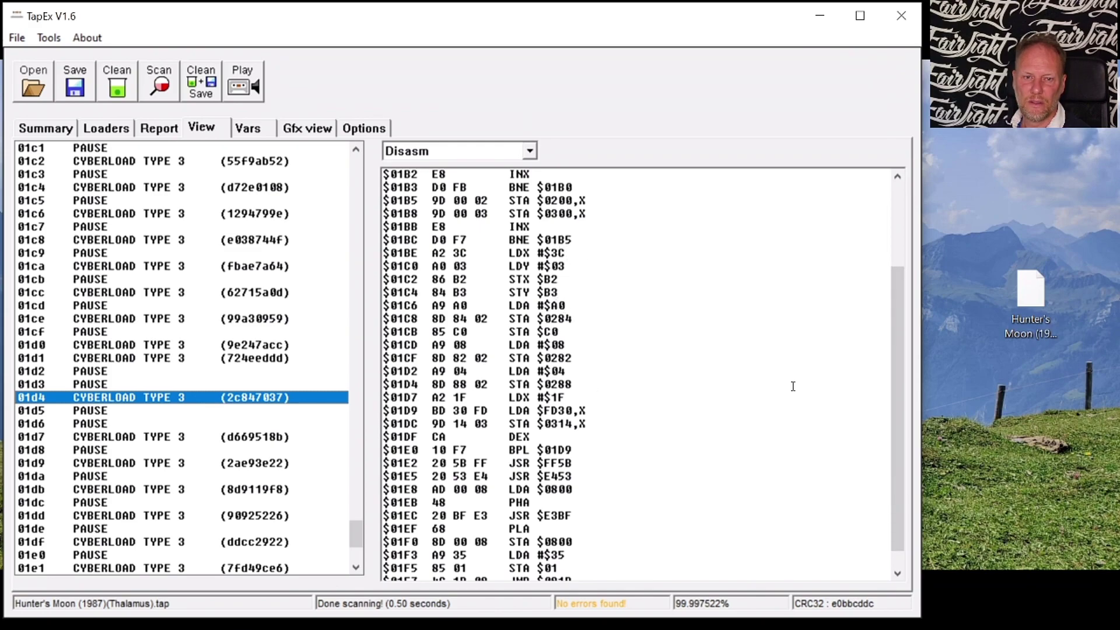
pyautogui.moveTo(502, 401); pyautogui.dragTo(587, 444)
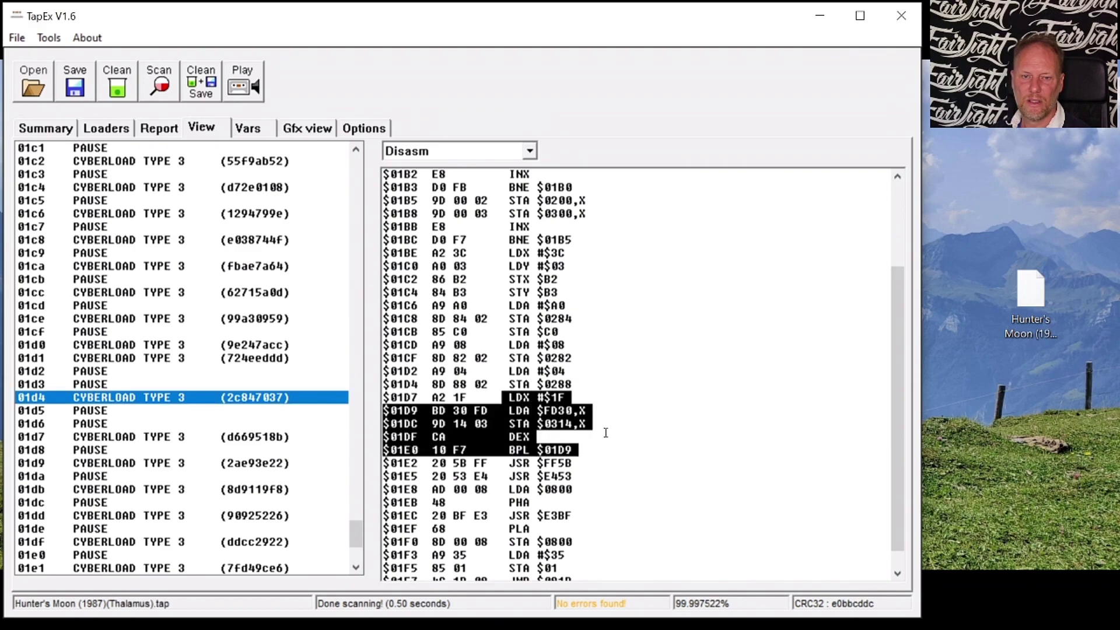
pyautogui.scroll(-1, 606, 432)
pyautogui.click(582, 464)
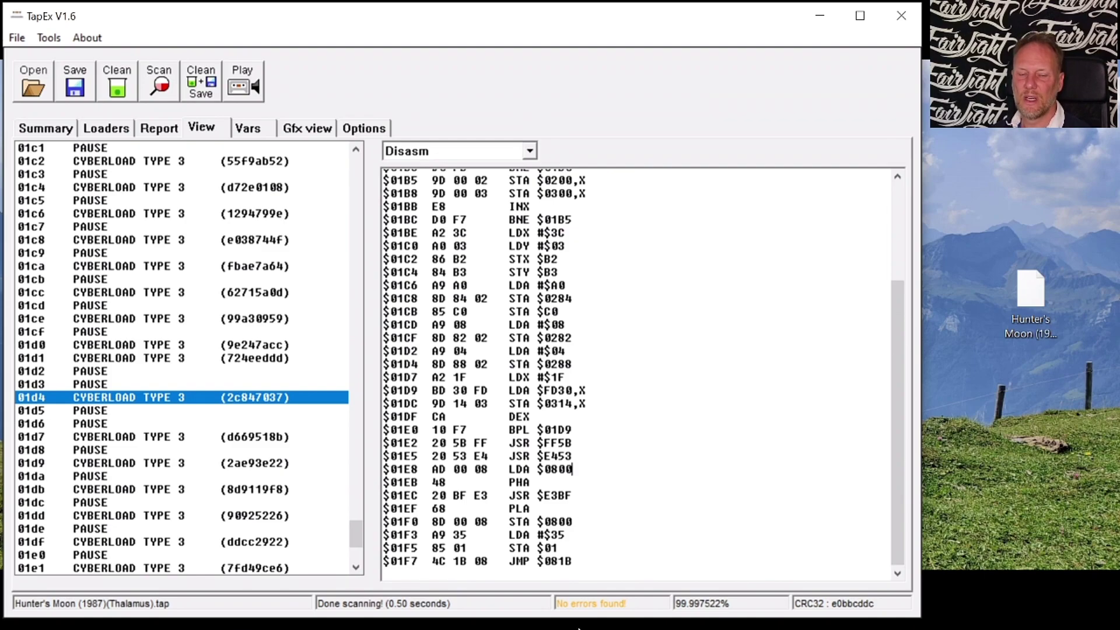
pyautogui.moveTo(573, 561); pyautogui.dragTo(385, 558)
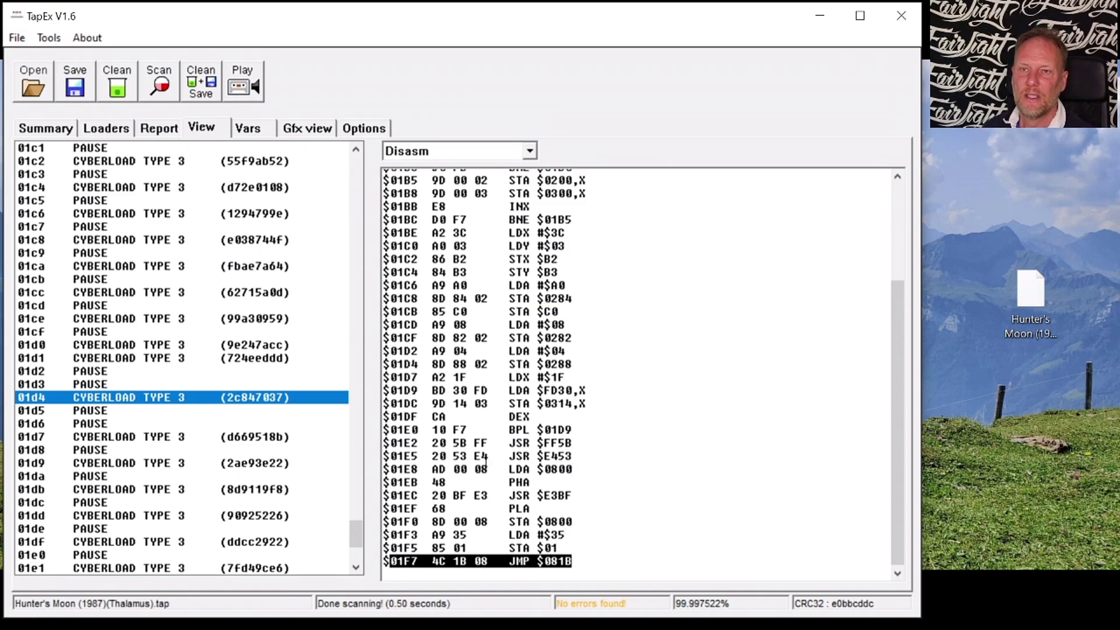
# - View the disassembly of block 01d7 and of the following blocks one after another, through 01db to 01e8
pyautogui.scroll(-5, 201, 484)
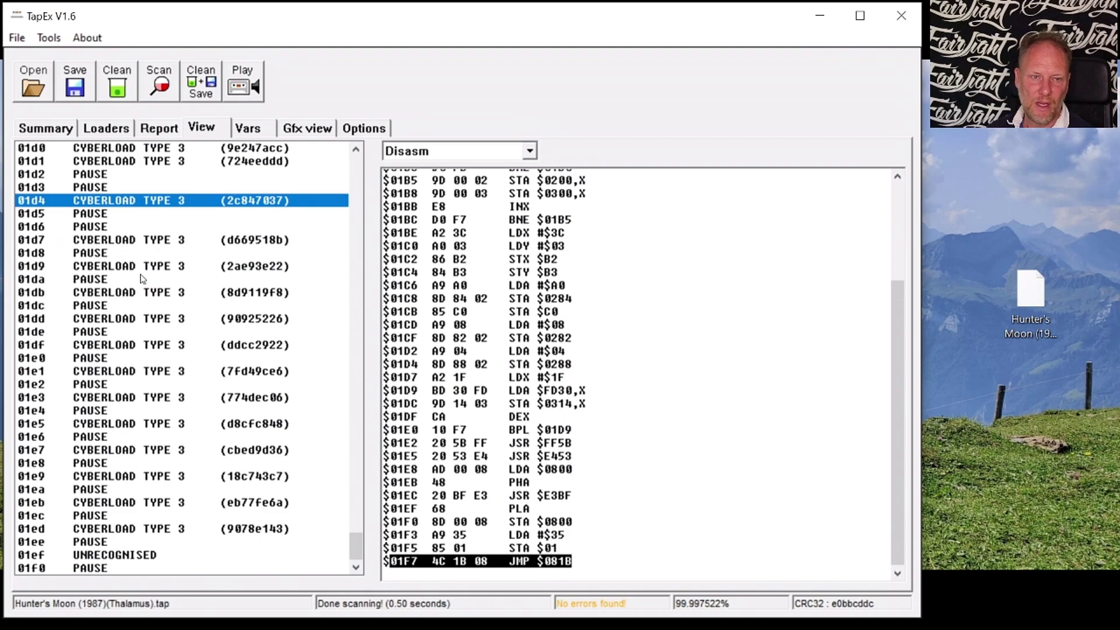
pyautogui.click(140, 241)
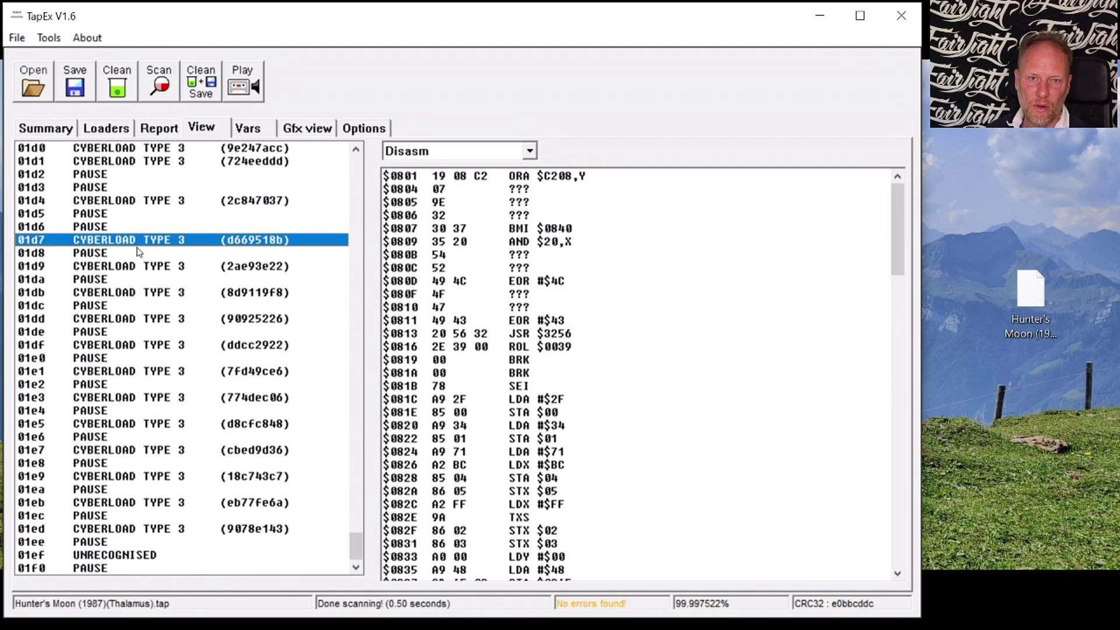
pyautogui.press('Down')
pyautogui.press('Down')
pyautogui.press('Down')
pyautogui.press('Down')
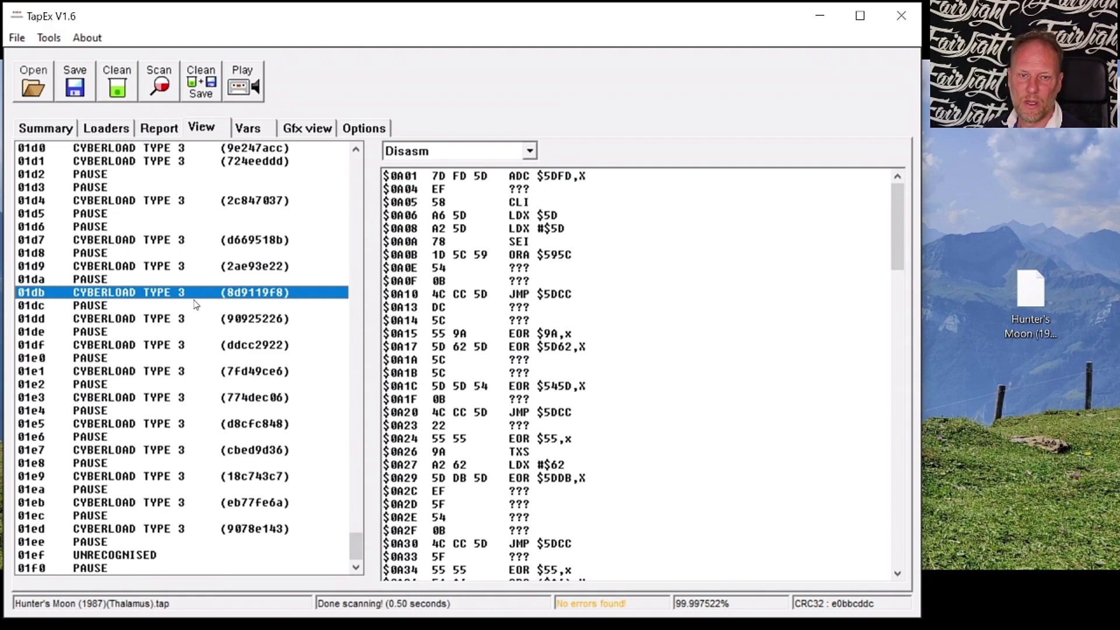
pyautogui.press('Down')
pyautogui.press('Down')
pyautogui.press('Down')
pyautogui.press('Down')
pyautogui.press('Down')
pyautogui.press('Down')
pyautogui.press('Down')
pyautogui.press('Down')
pyautogui.press('Down')
pyautogui.press('Down')
pyautogui.press('Down')
pyautogui.press('Down')
pyautogui.press('Down')
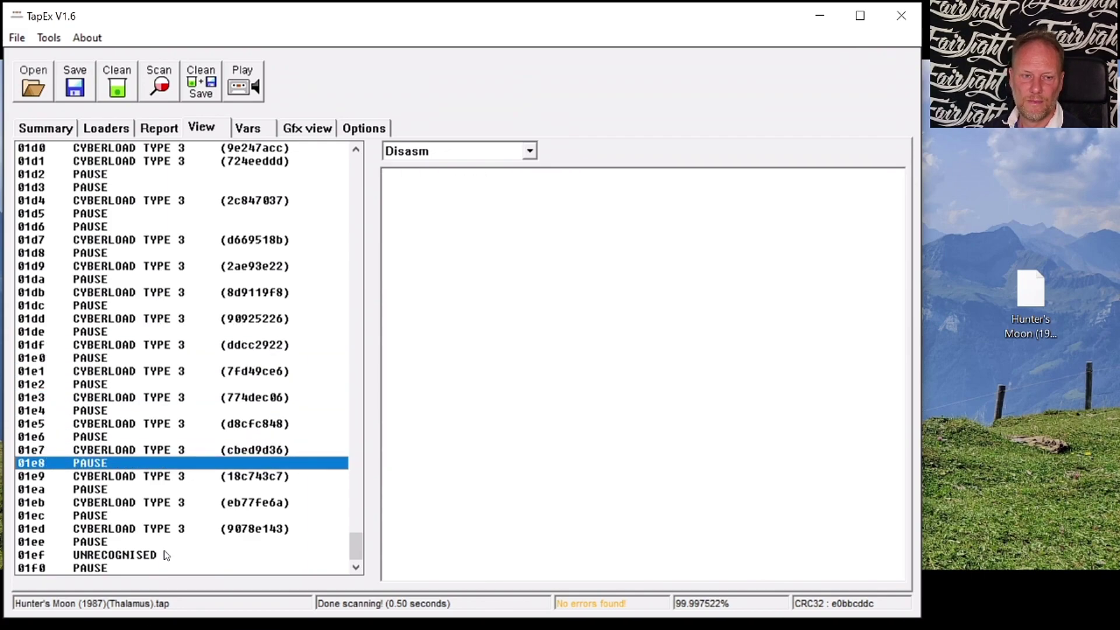
# - Read the disassembly of block 01ed to its end, and select the UNRECOGNISED block 01ef
pyautogui.click(162, 530)
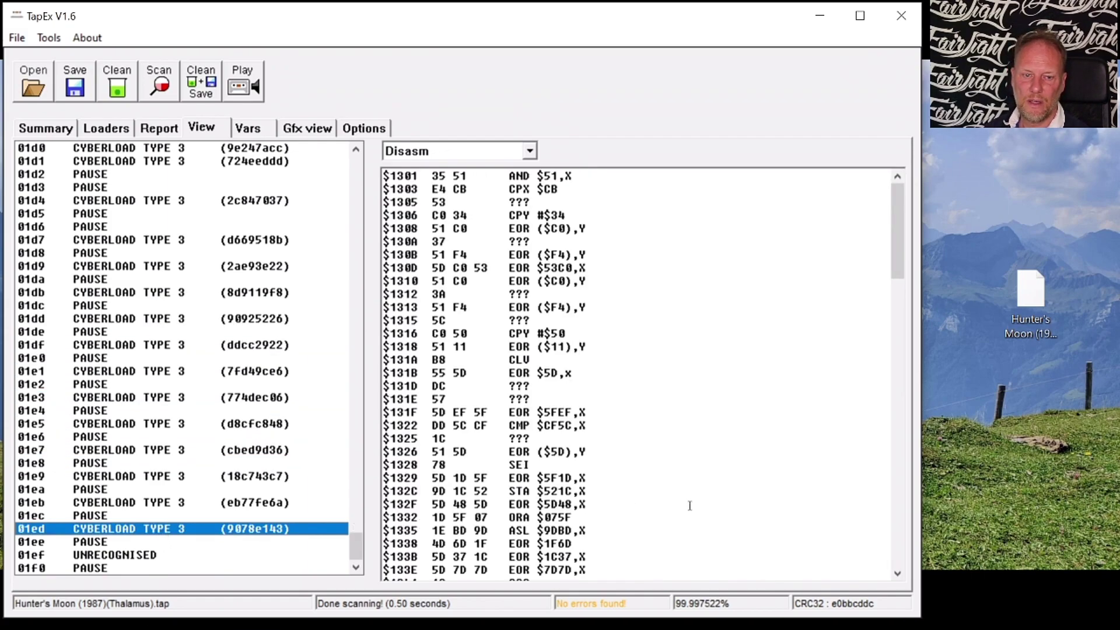
pyautogui.scroll(-19, 716, 492)
pyautogui.scroll(-13, 716, 491)
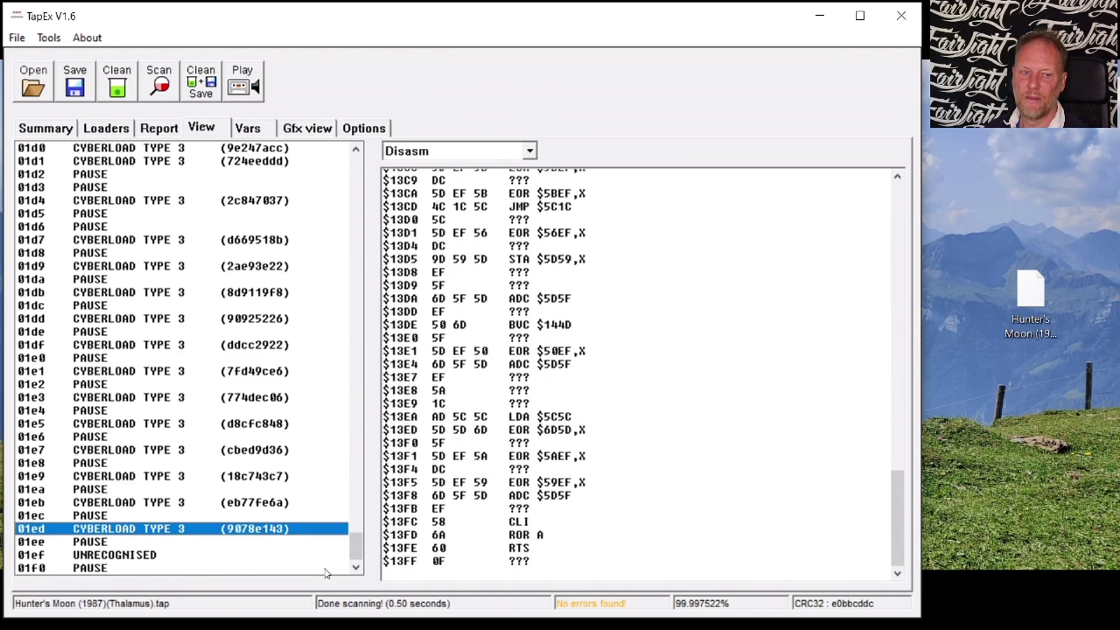
pyautogui.click(111, 555)
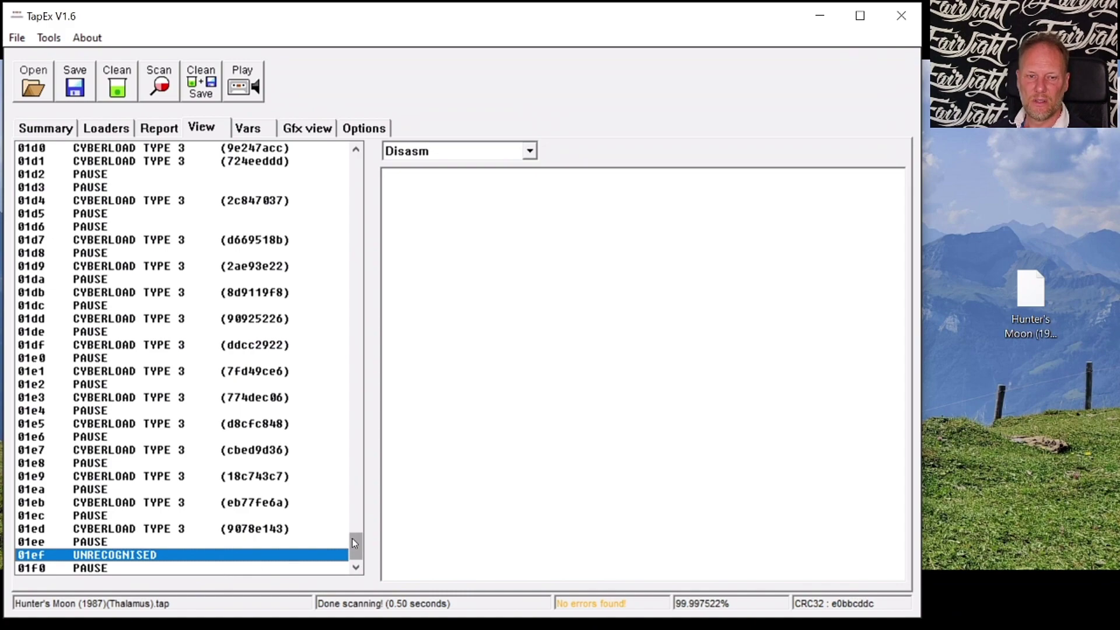
pyautogui.moveTo(353, 543); pyautogui.dragTo(365, 501)
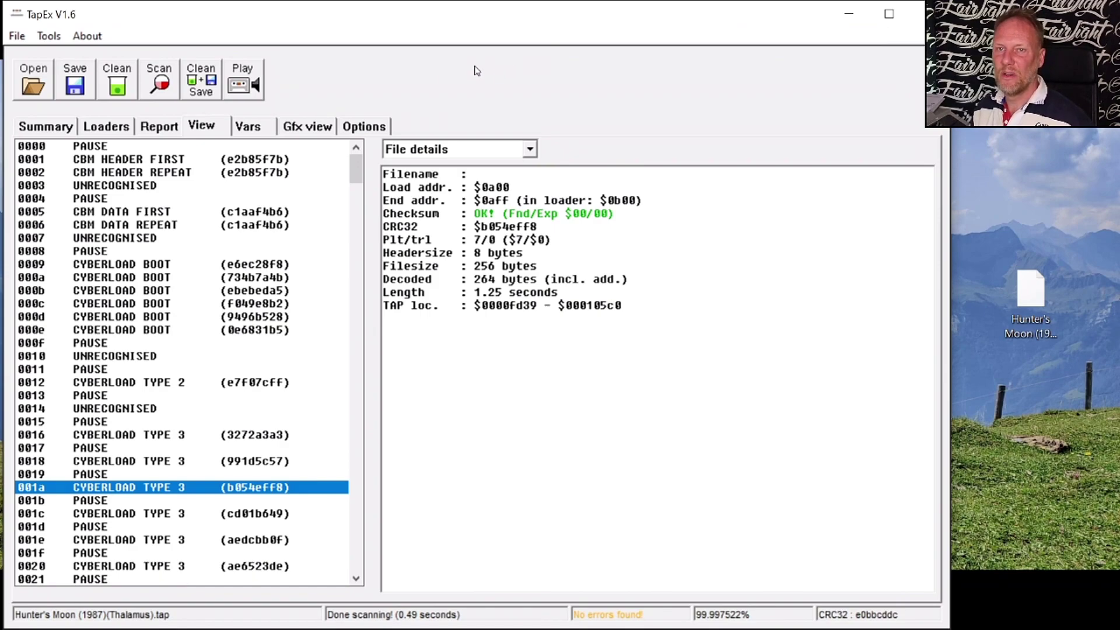
# - Check the Link sequential blocks on export setting in the save options, and return to the block view
pyautogui.click(375, 125)
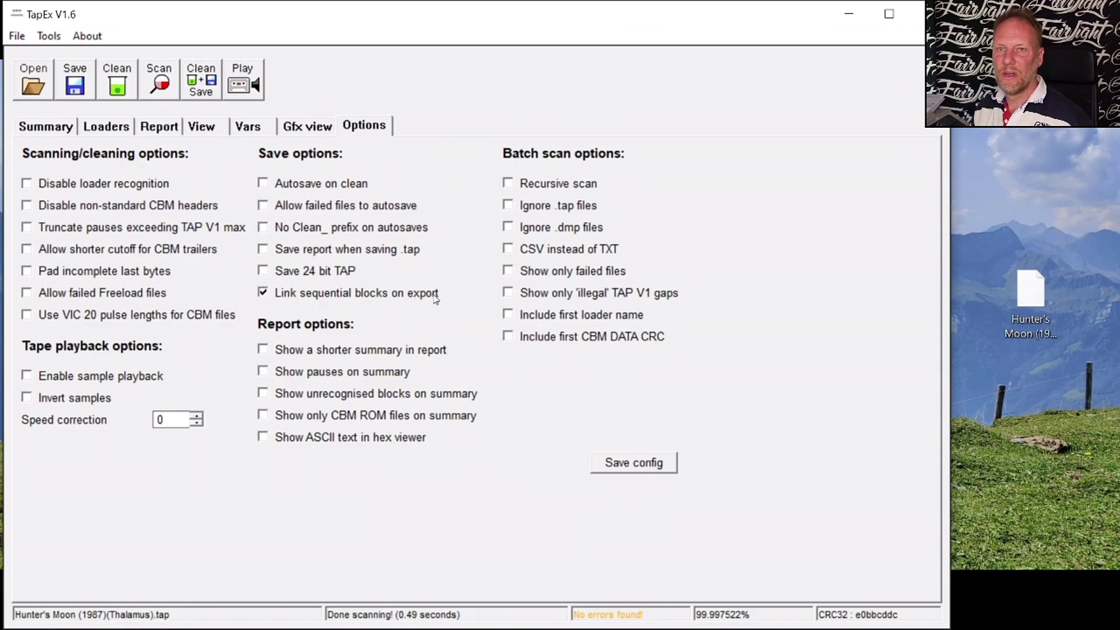
pyautogui.click(167, 133)
pyautogui.click(197, 129)
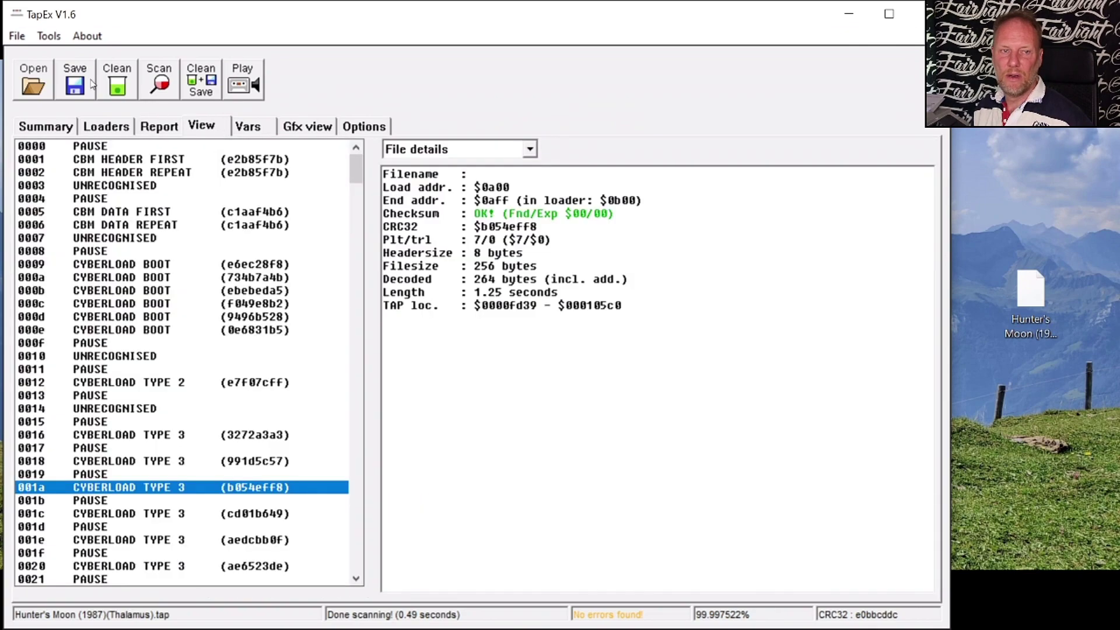
# - Export the tape's blocks to PRG
pyautogui.click(53, 40)
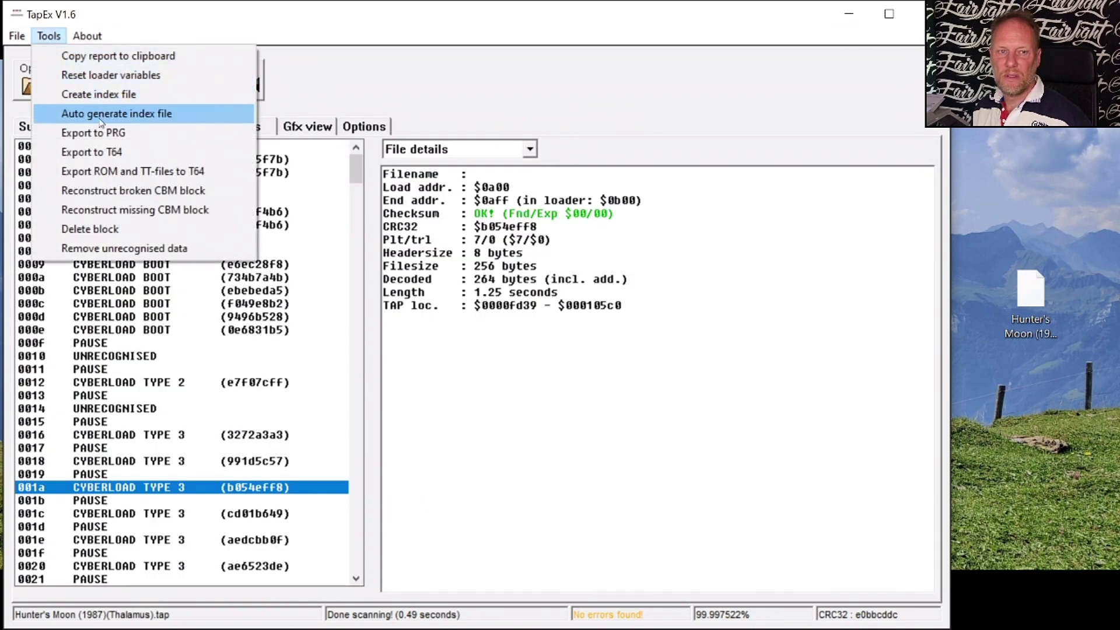
pyautogui.click(127, 138)
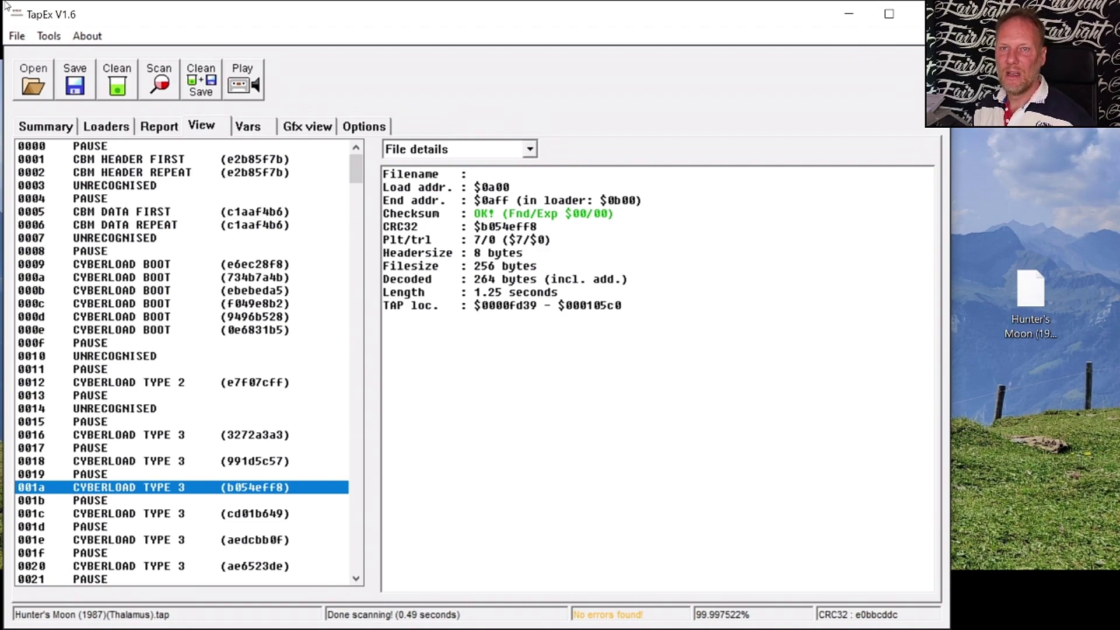
# - Switch to the TapEx folder in File Explorer and open the exported Hunter's Moon (1987)(Thalamus) folder
pyautogui.click(49, 35)
pyautogui.click(98, 133)
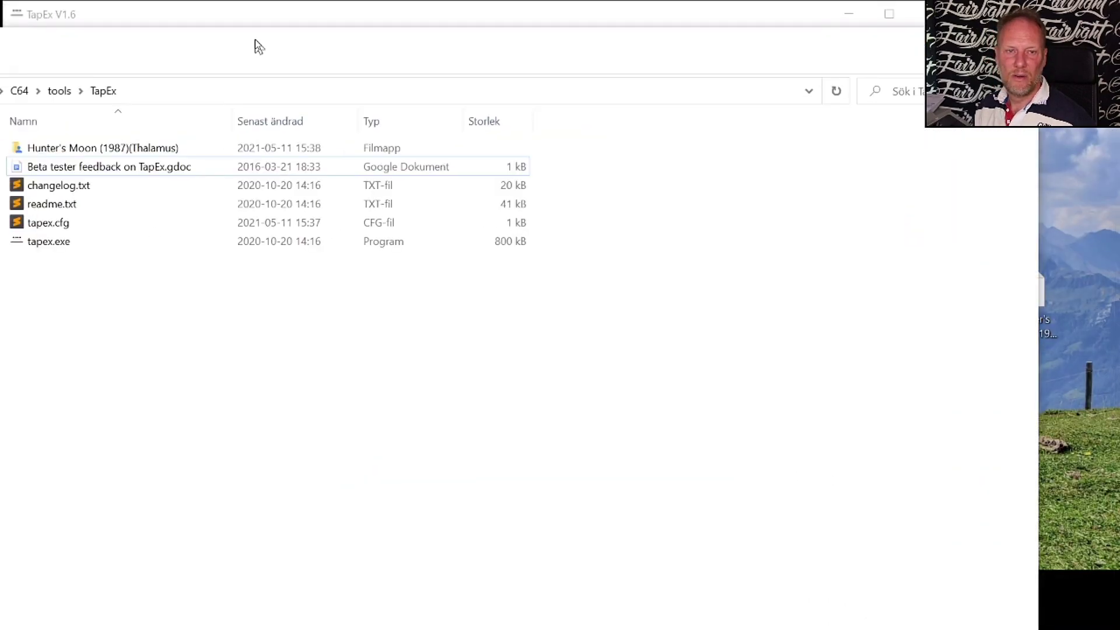
pyautogui.moveTo(254, 40); pyautogui.dragTo(325, 30)
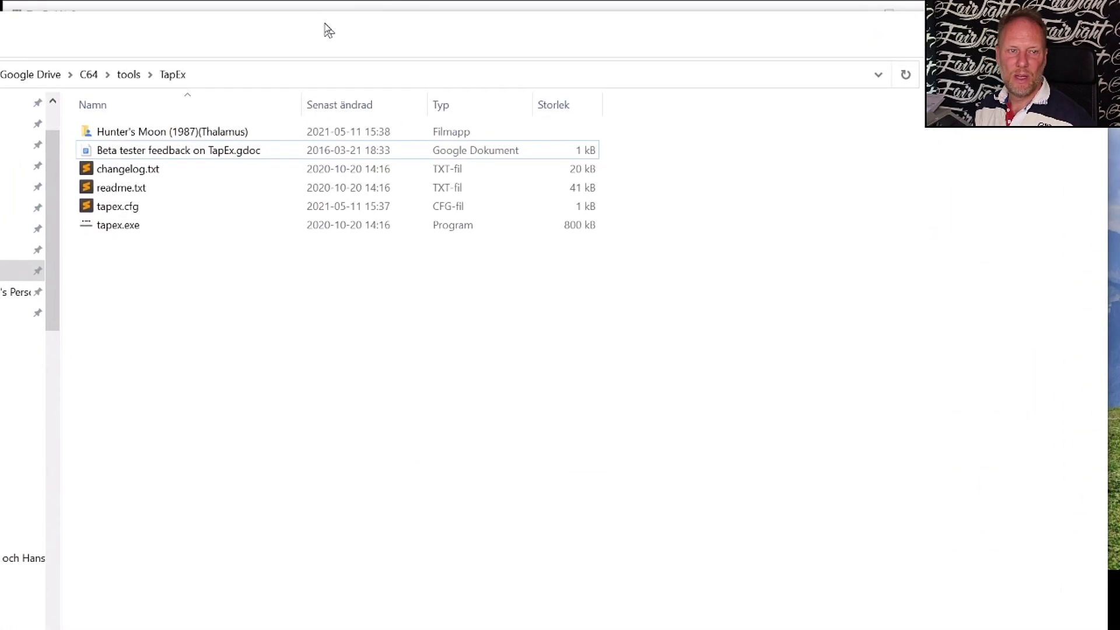
pyautogui.click(133, 137)
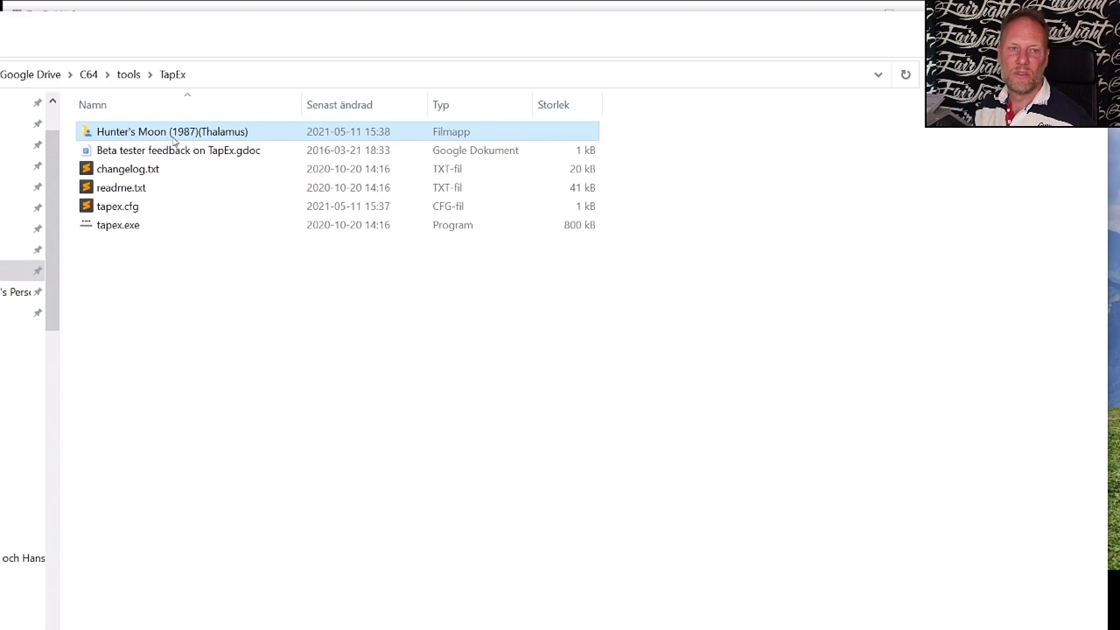
pyautogui.moveTo(200, 135)
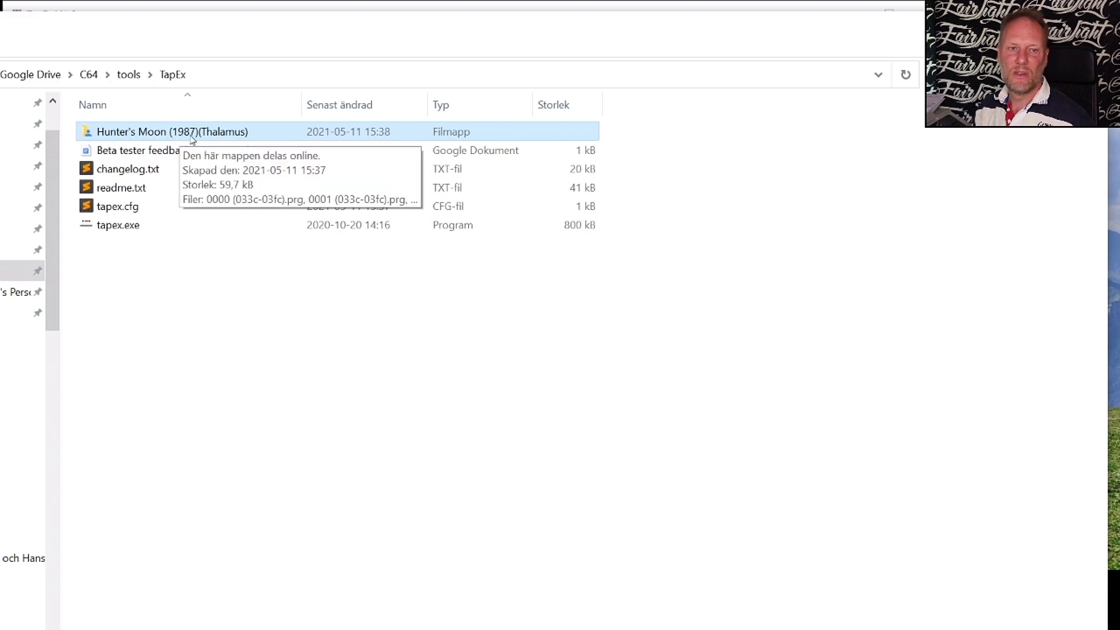
pyautogui.doubleClick(230, 136)
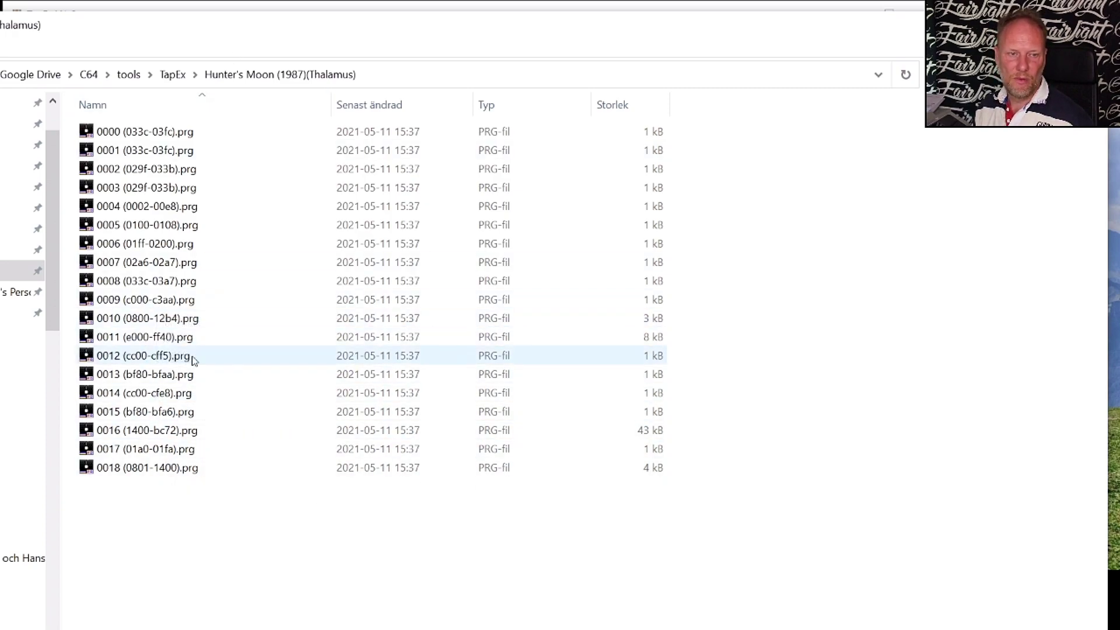
pyautogui.click(119, 338)
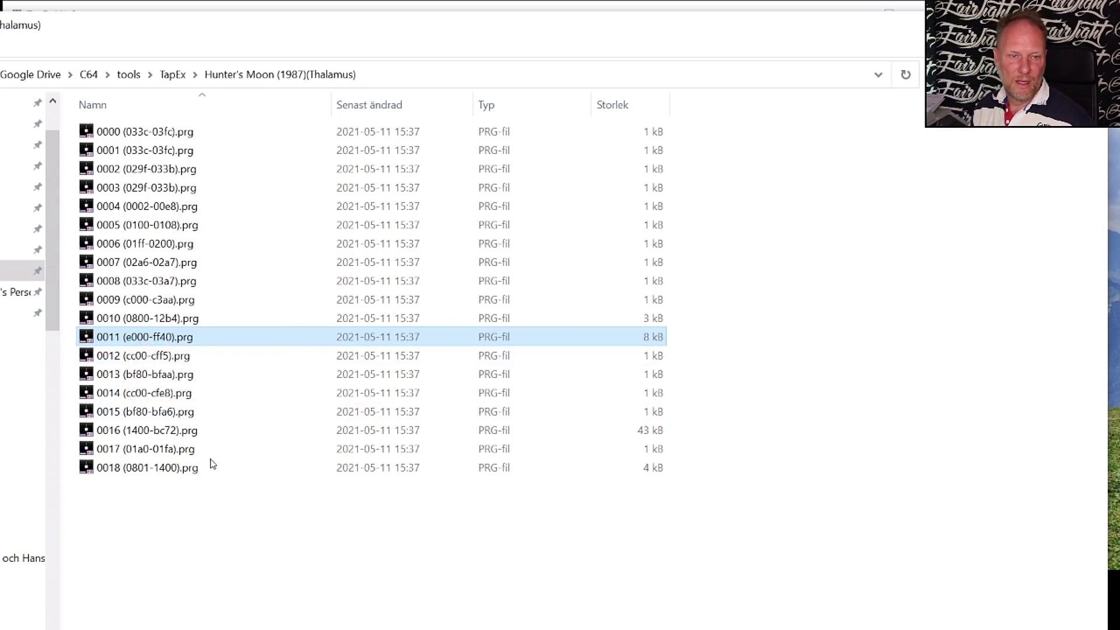
pyautogui.click(175, 360)
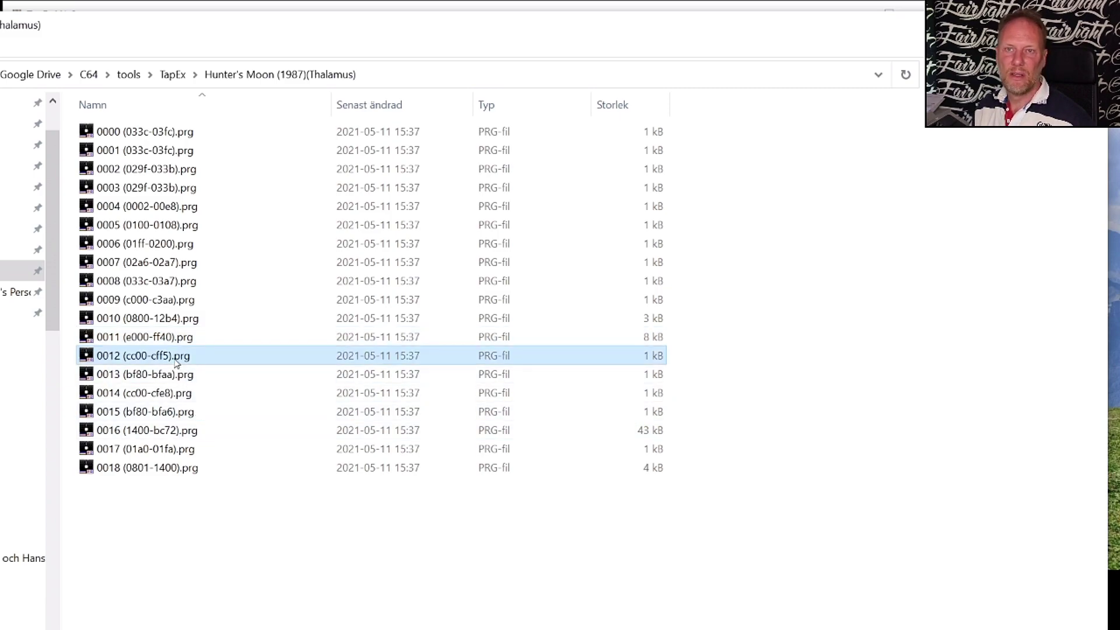
pyautogui.click(183, 379)
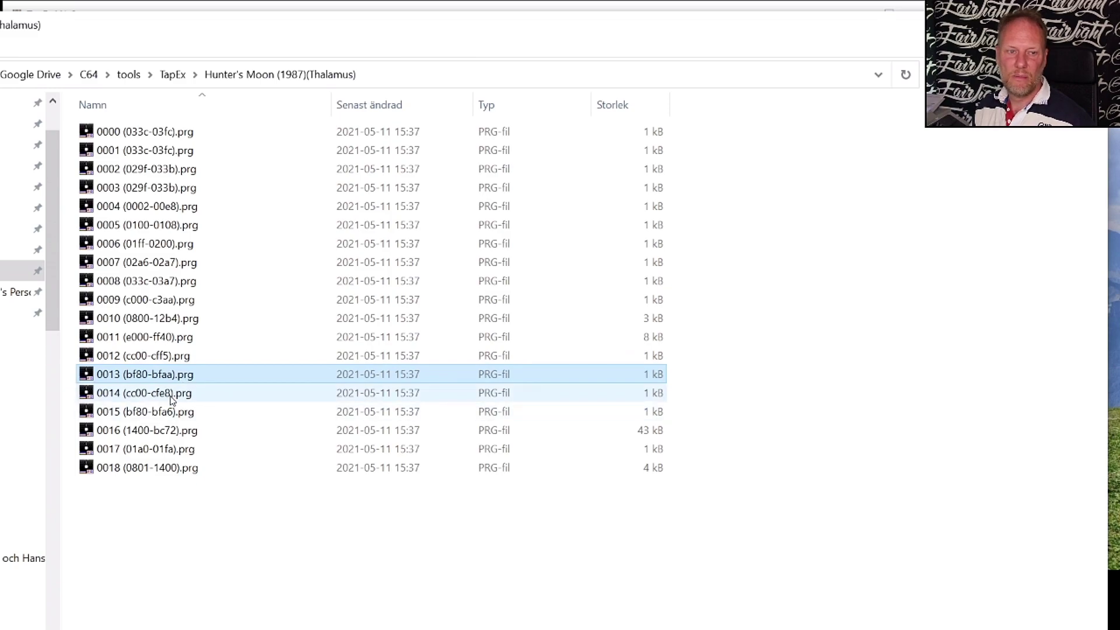
pyautogui.click(171, 396)
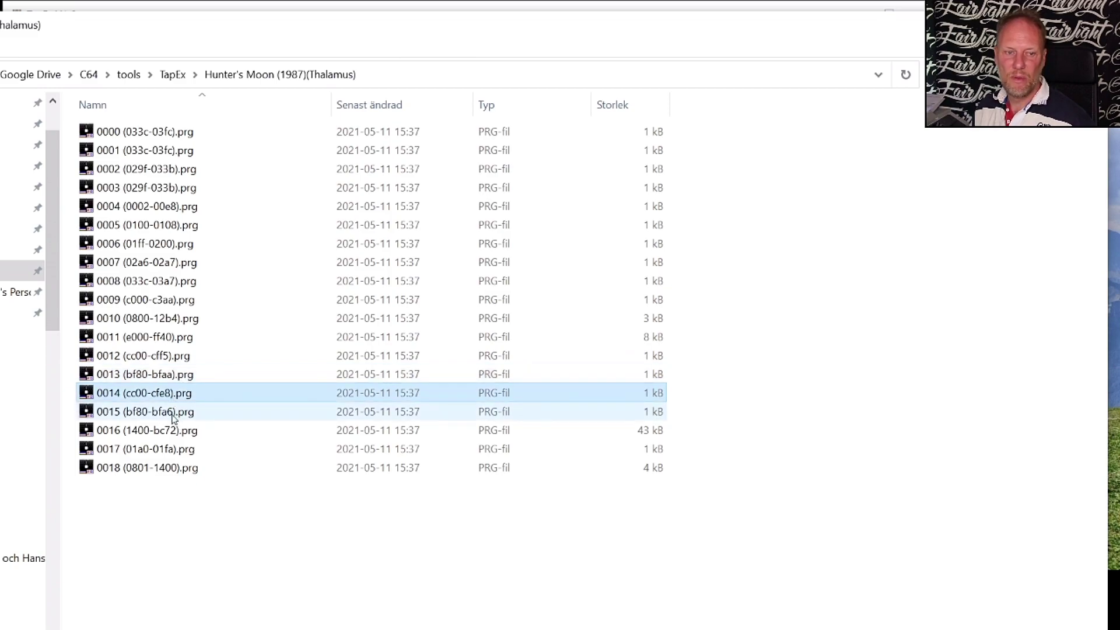
pyautogui.click(172, 415)
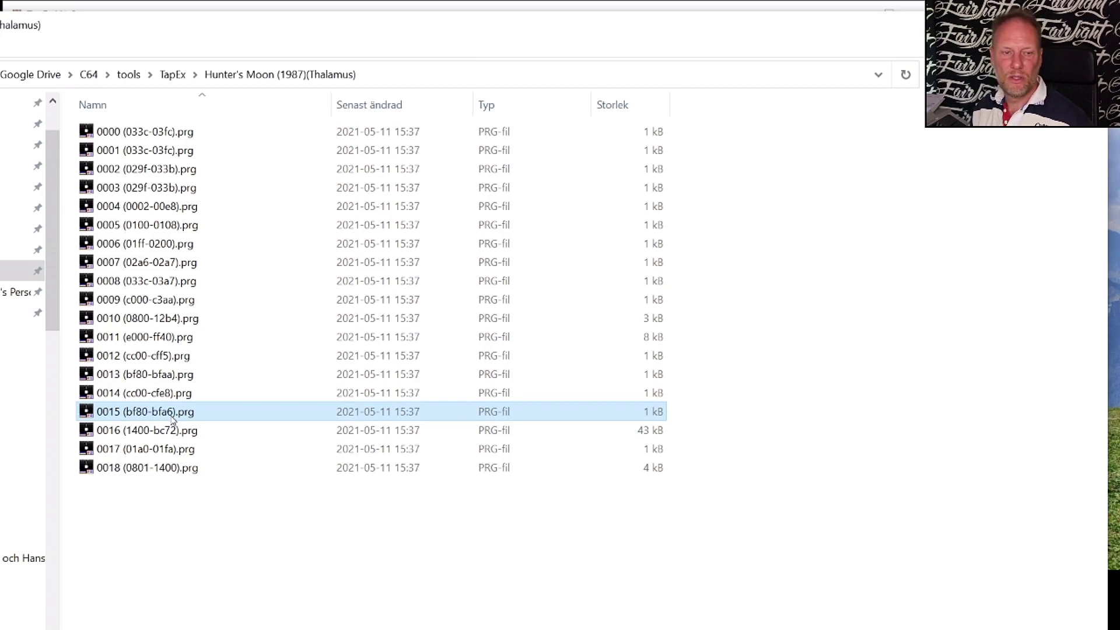
pyautogui.click(171, 433)
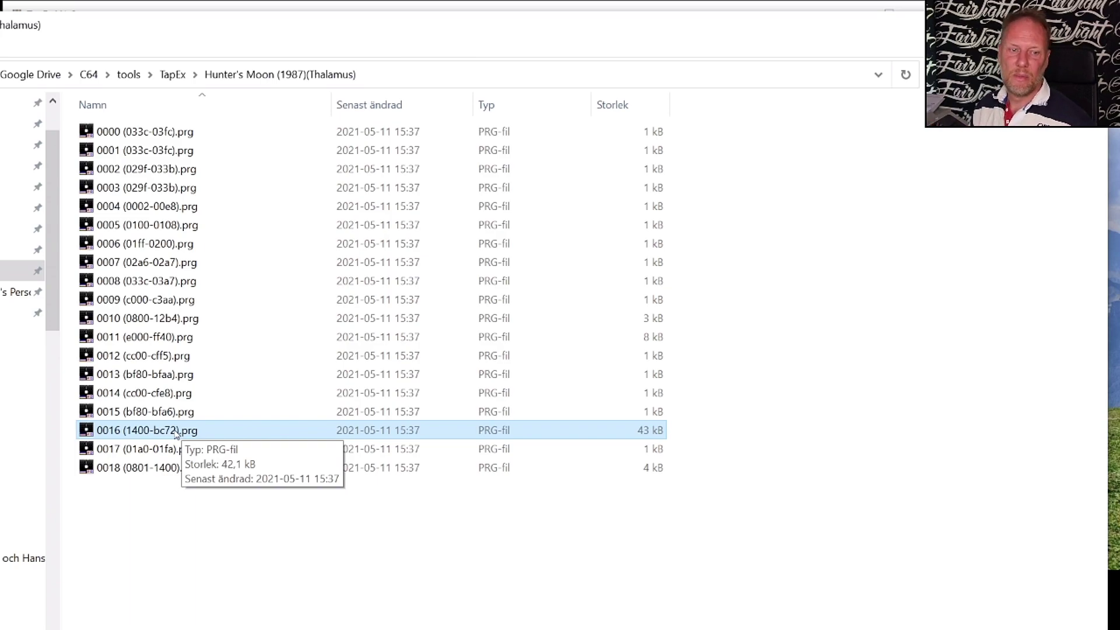
pyautogui.click(164, 452)
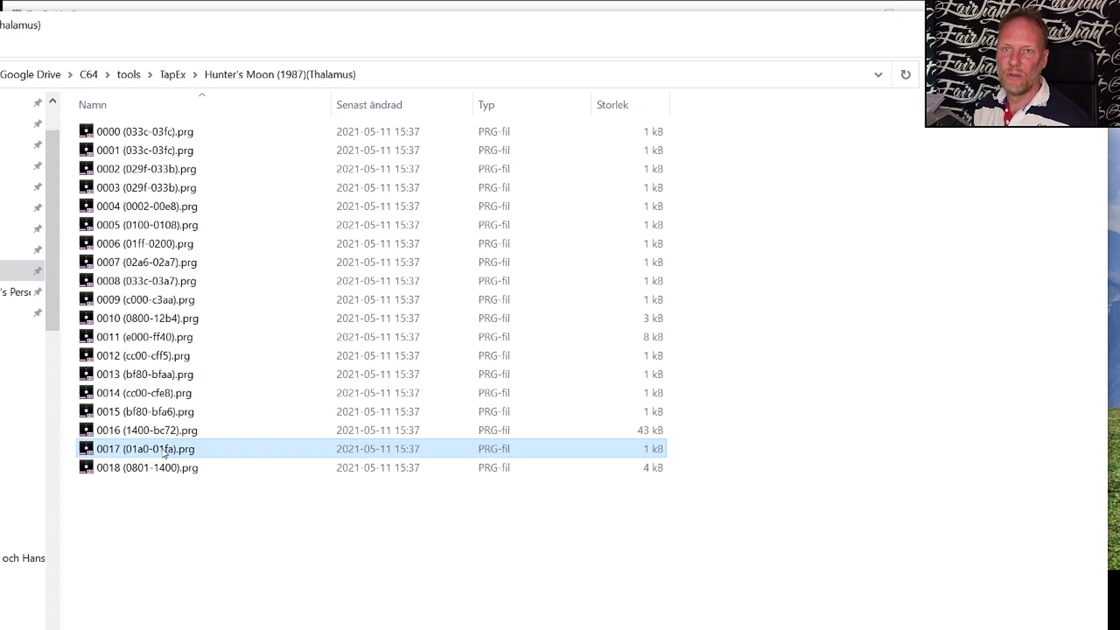
pyautogui.click(149, 469)
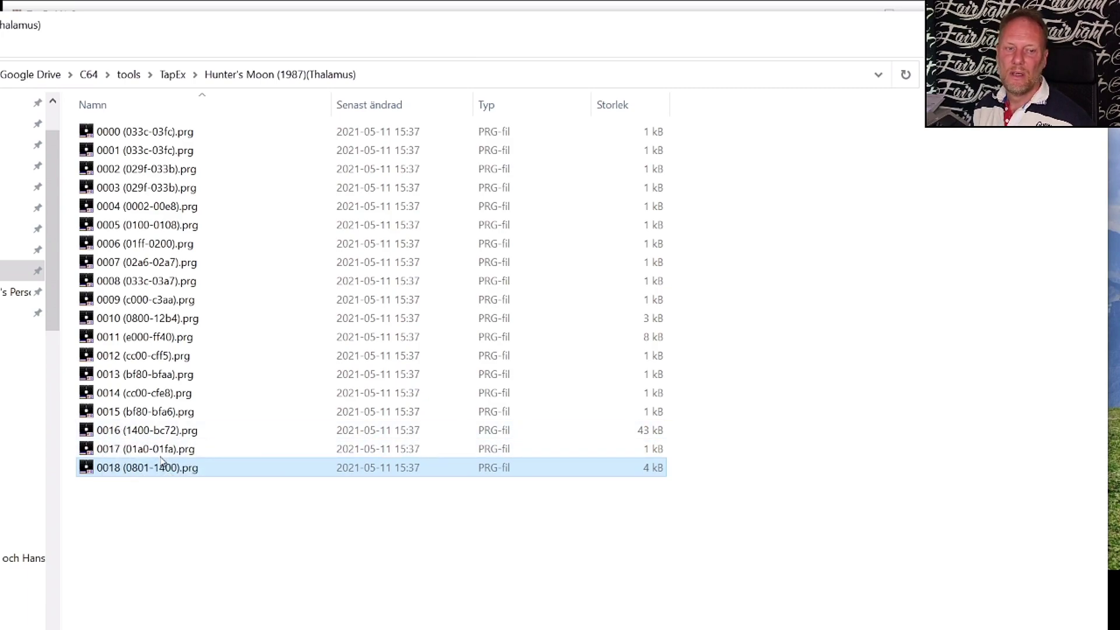
pyautogui.click(161, 455)
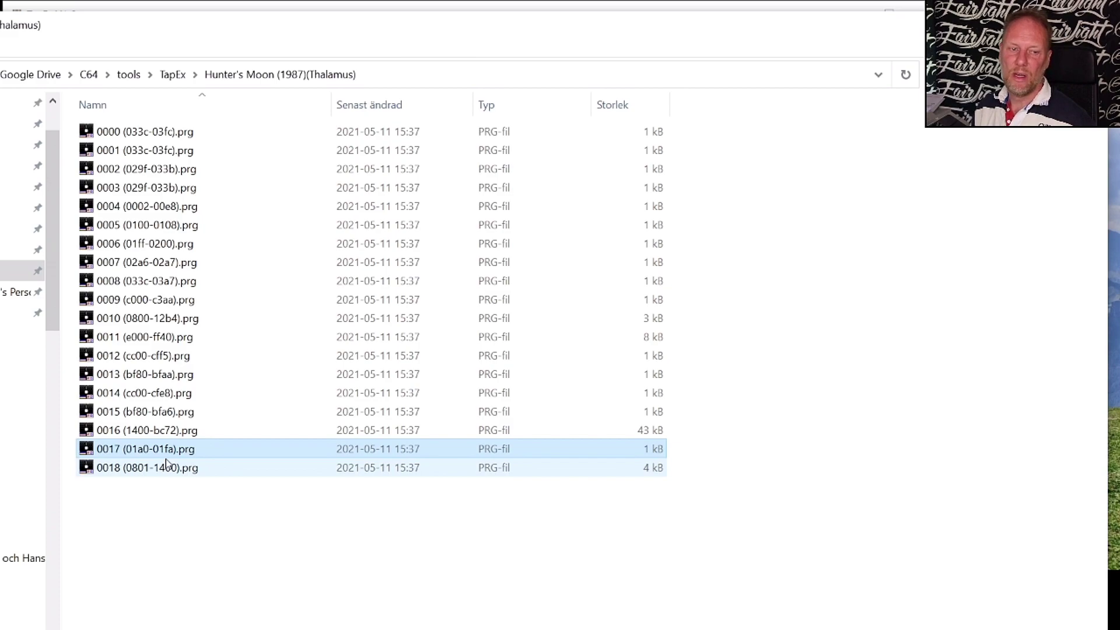